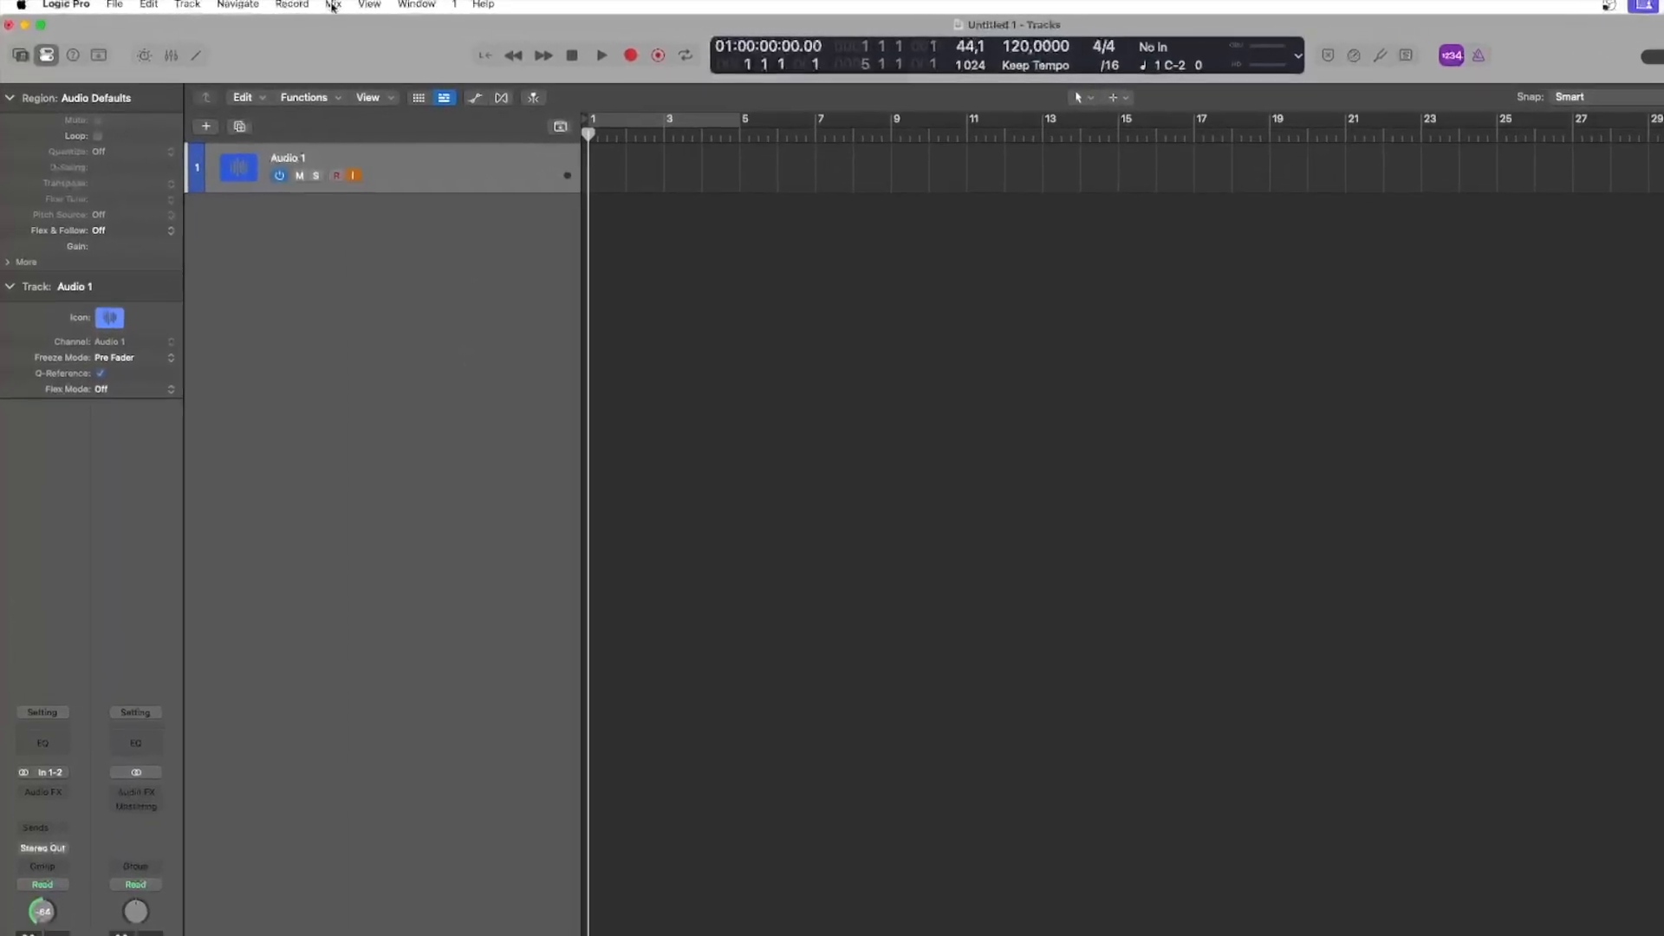
# Open the I/O Labels window and examine the mono and stereo input and output channels it lists.
pyautogui.click(332, 5)
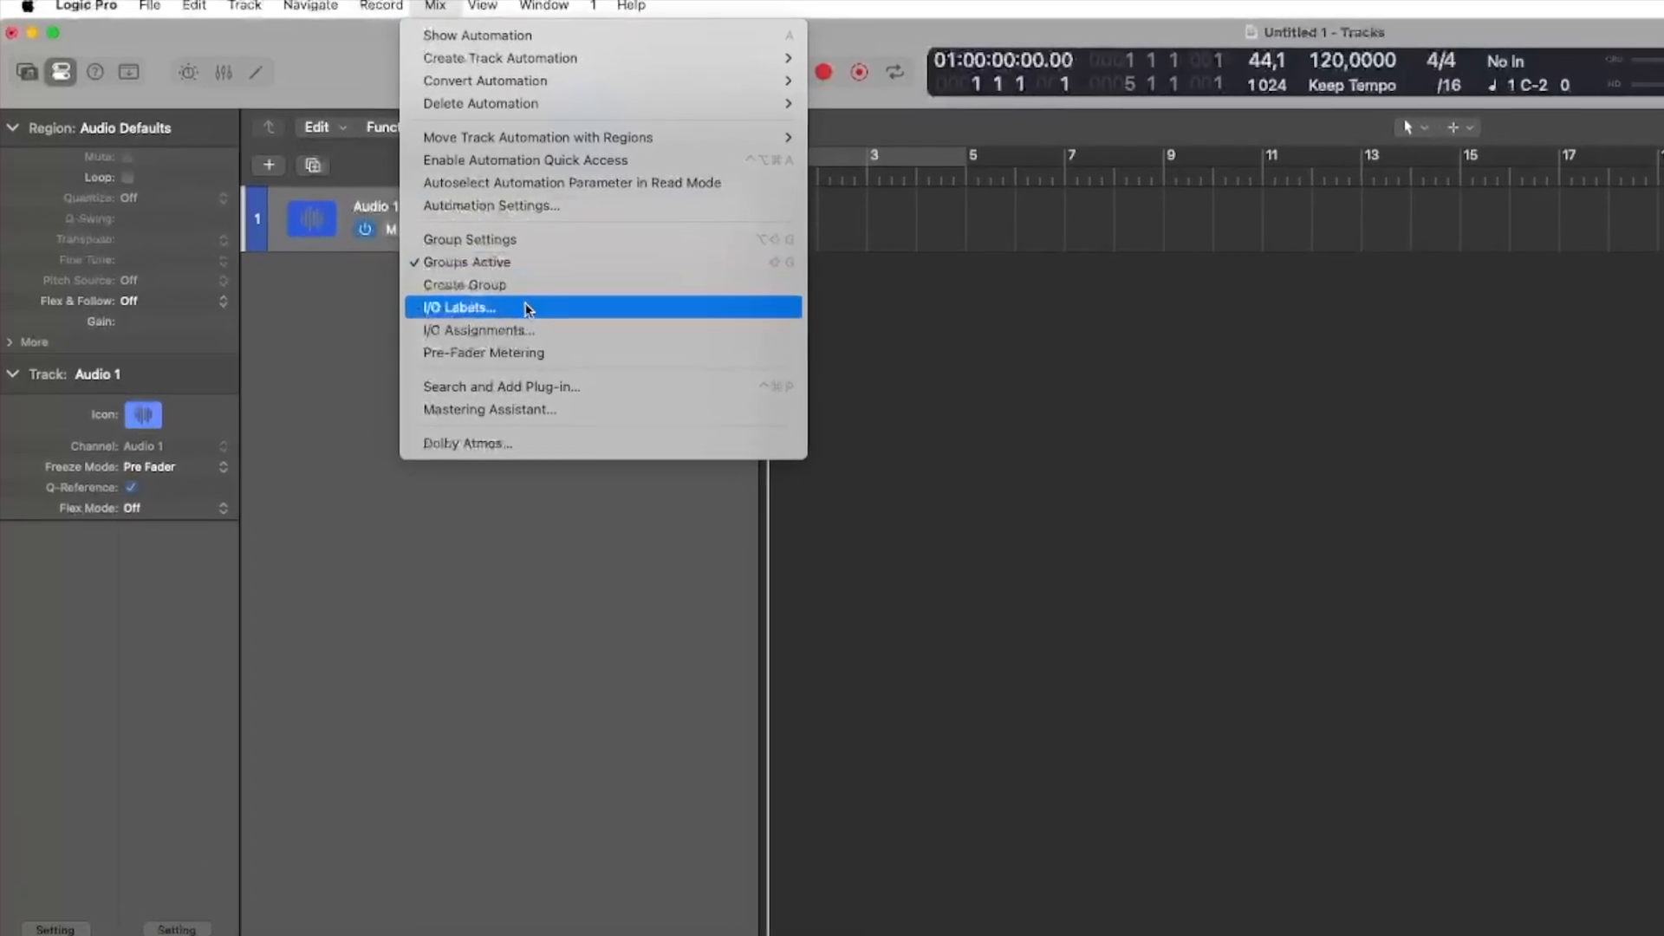
pyautogui.click(526, 307)
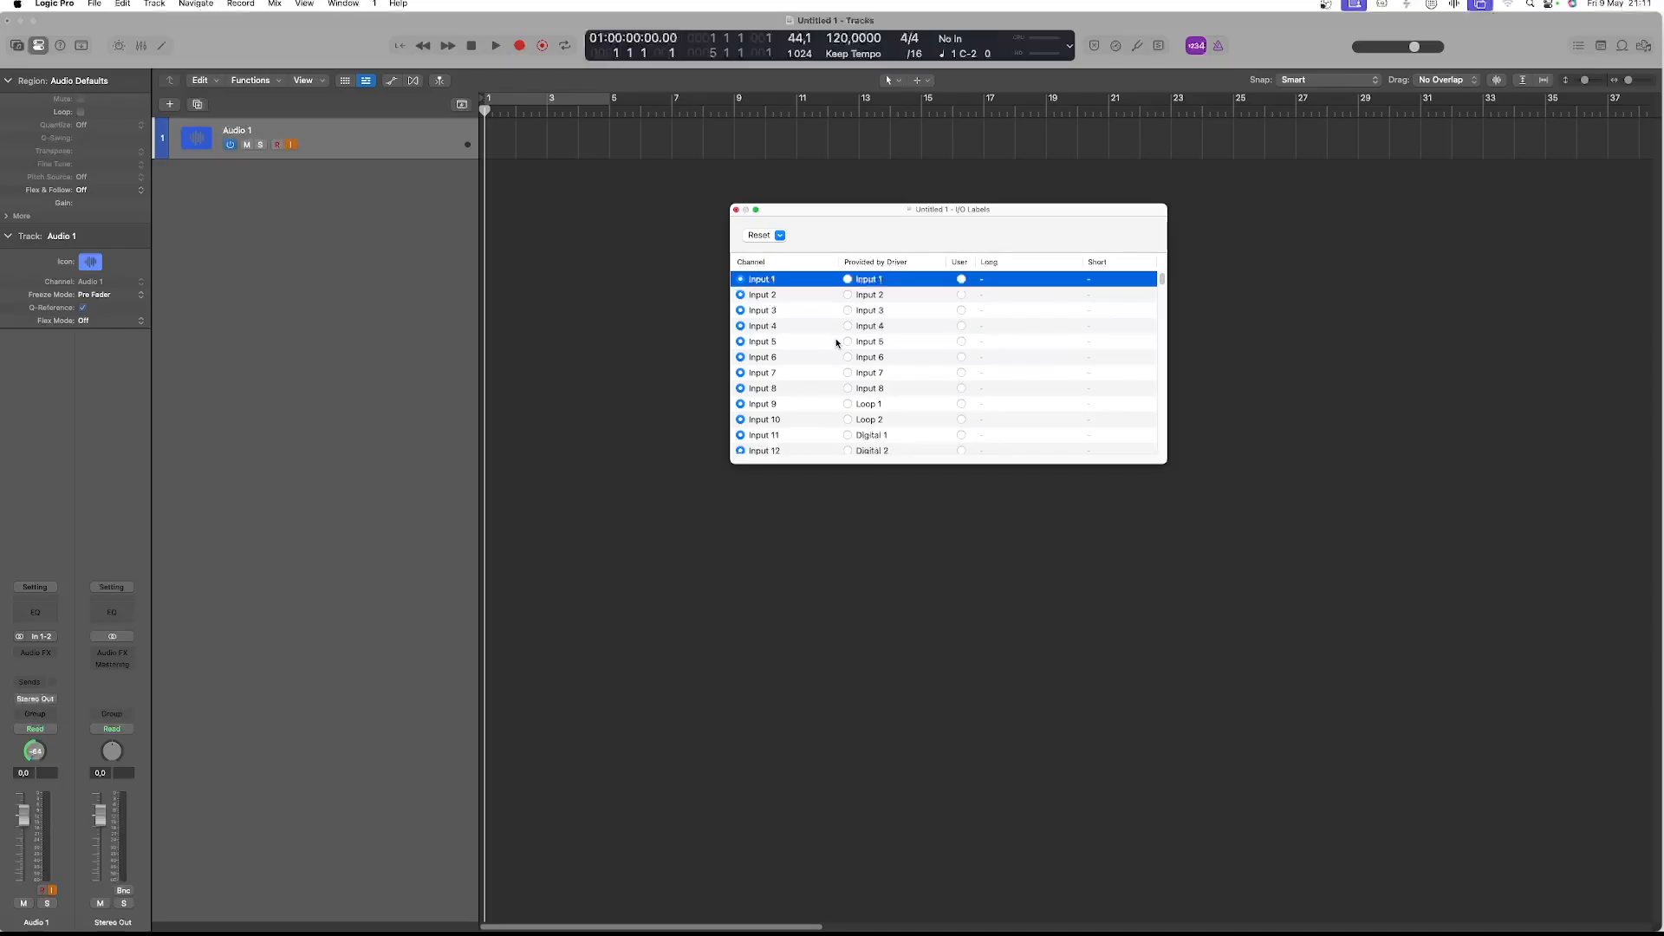
pyautogui.scroll(-1, 815, 343)
pyautogui.scroll(1, 806, 309)
pyautogui.scroll(-6, 801, 319)
pyautogui.scroll(-8, 795, 326)
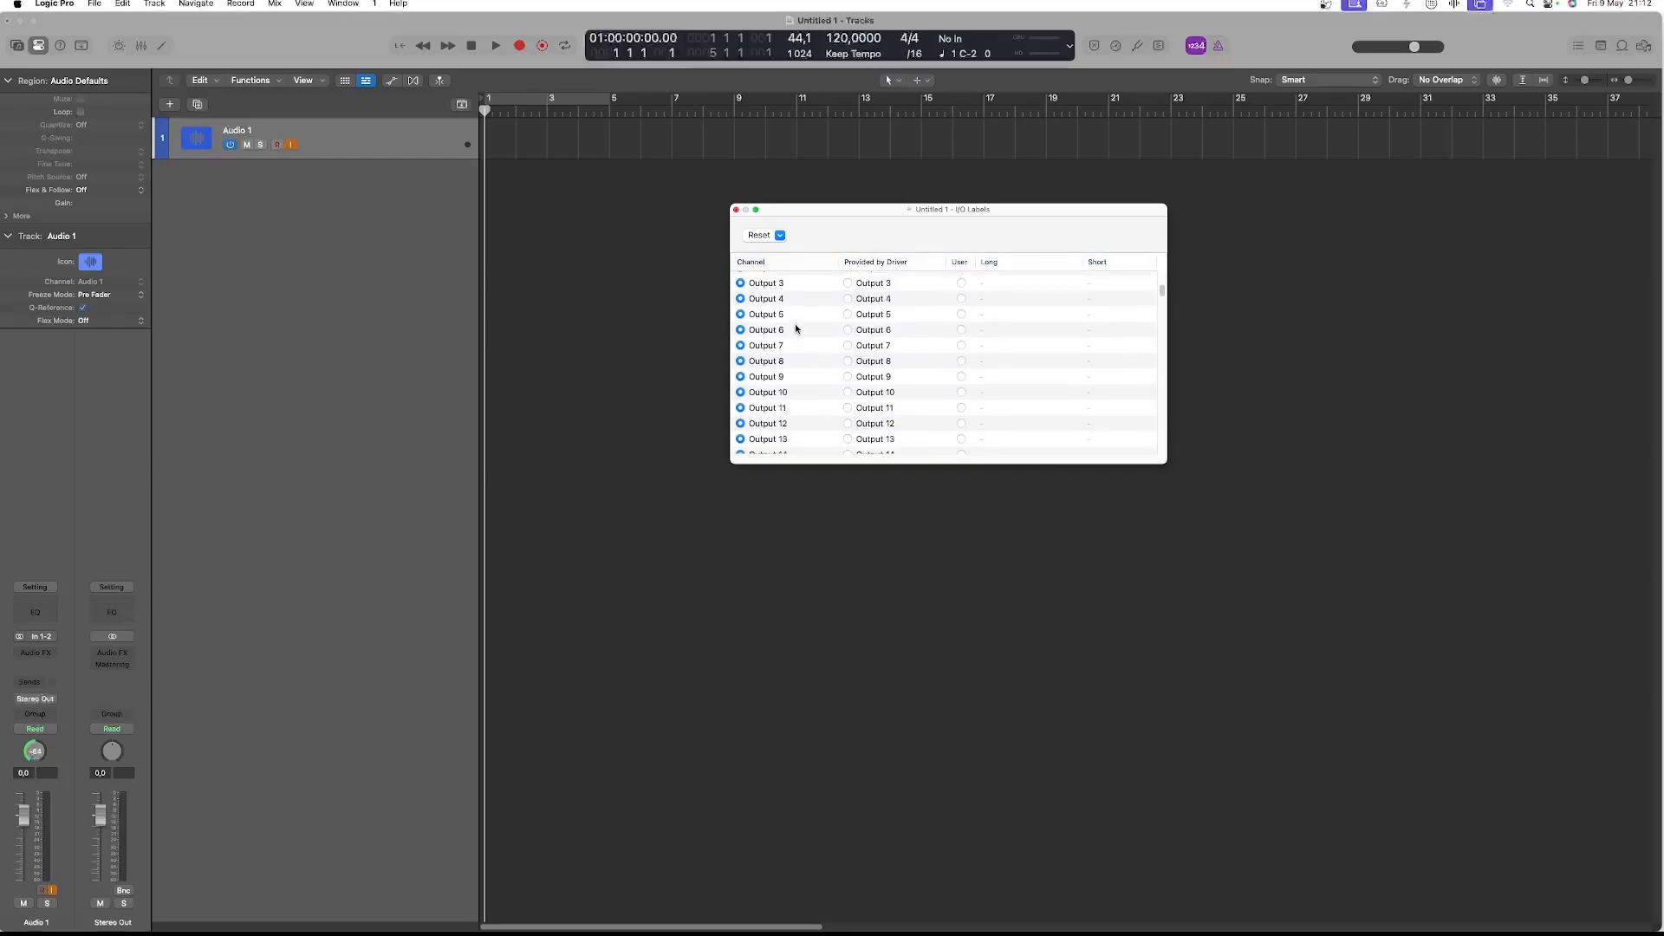
pyautogui.scroll(2, 820, 343)
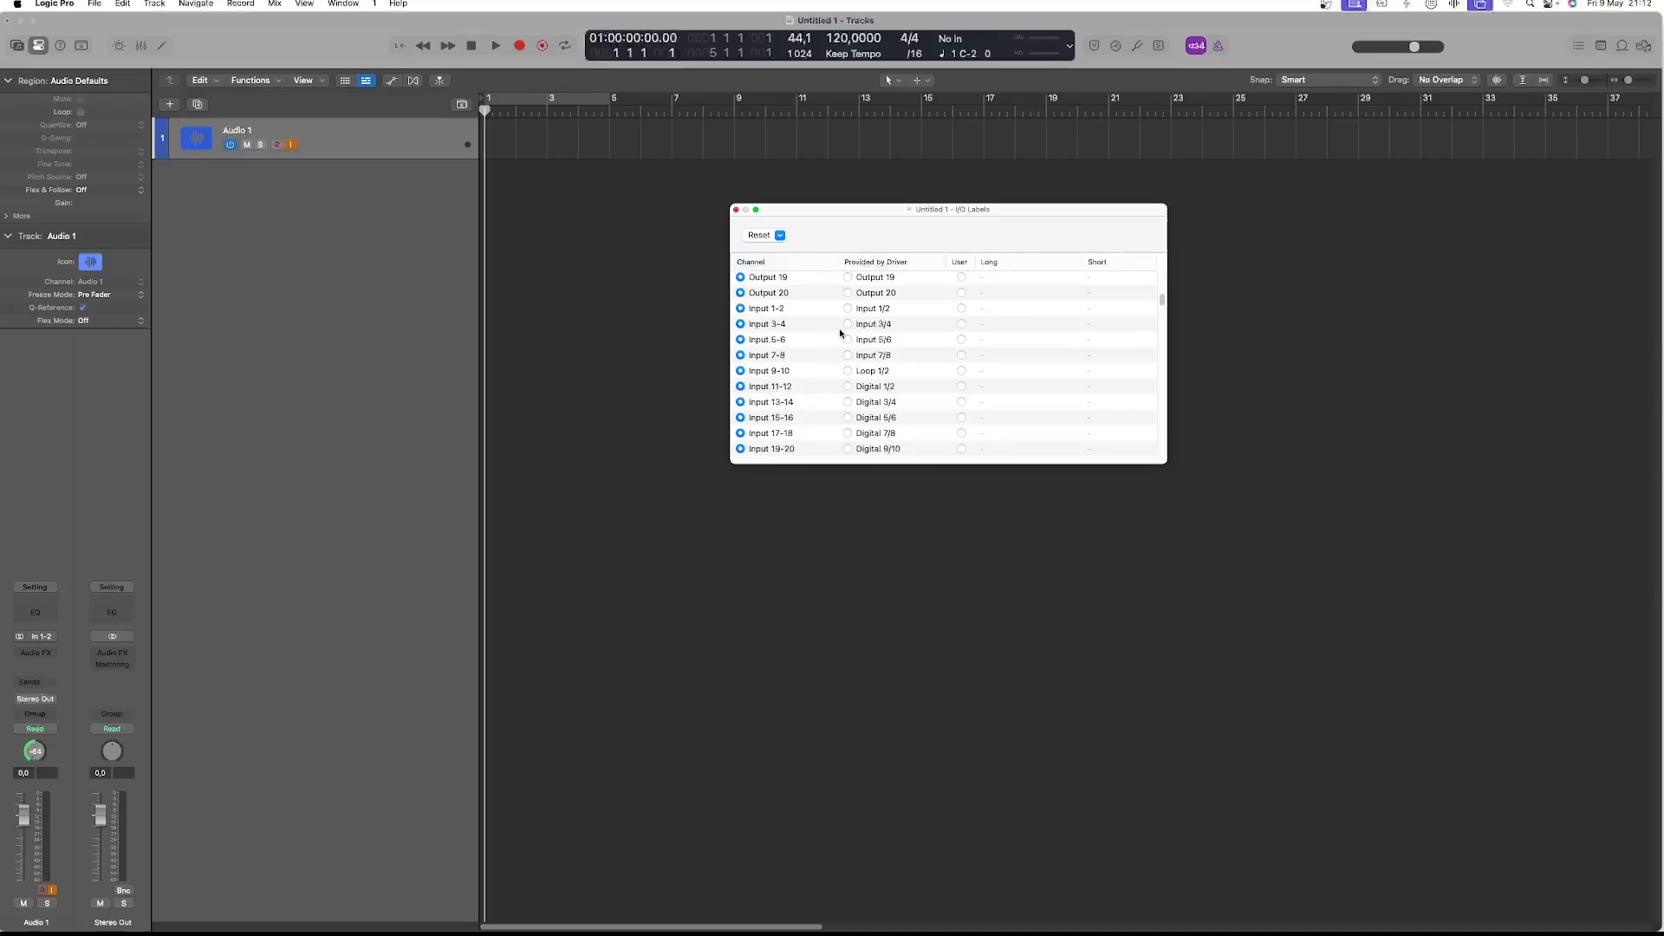
pyautogui.scroll(-4, 839, 332)
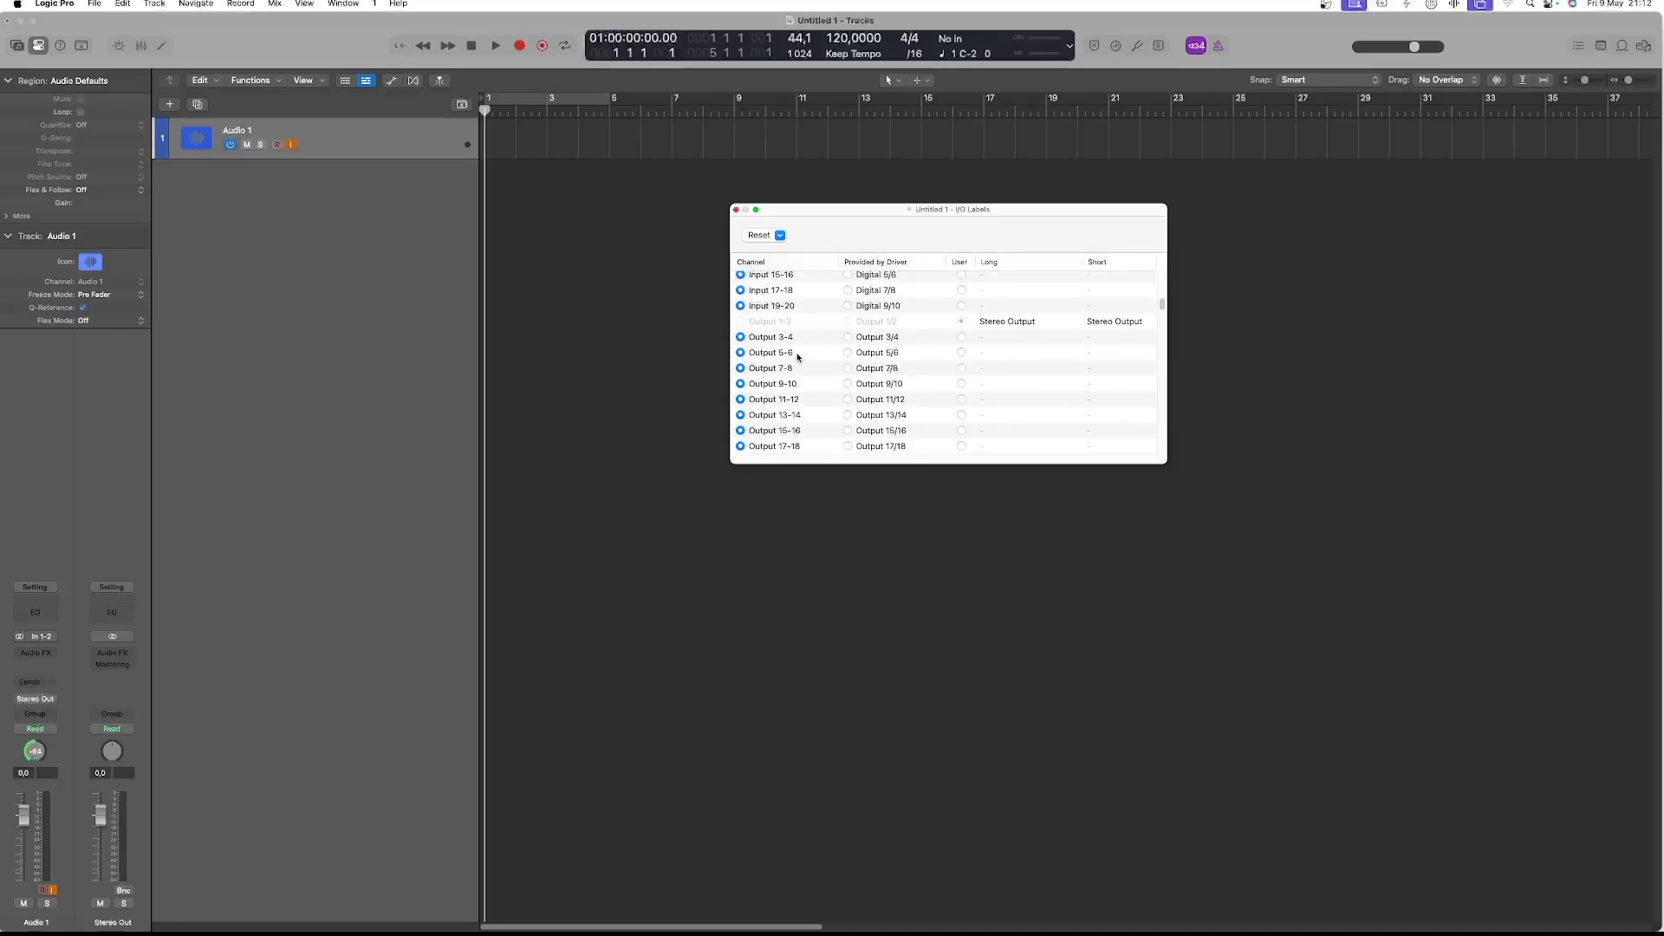
pyautogui.scroll(3, 800, 359)
pyautogui.scroll(-5, 807, 359)
pyautogui.scroll(4, 811, 358)
pyautogui.scroll(5, 811, 357)
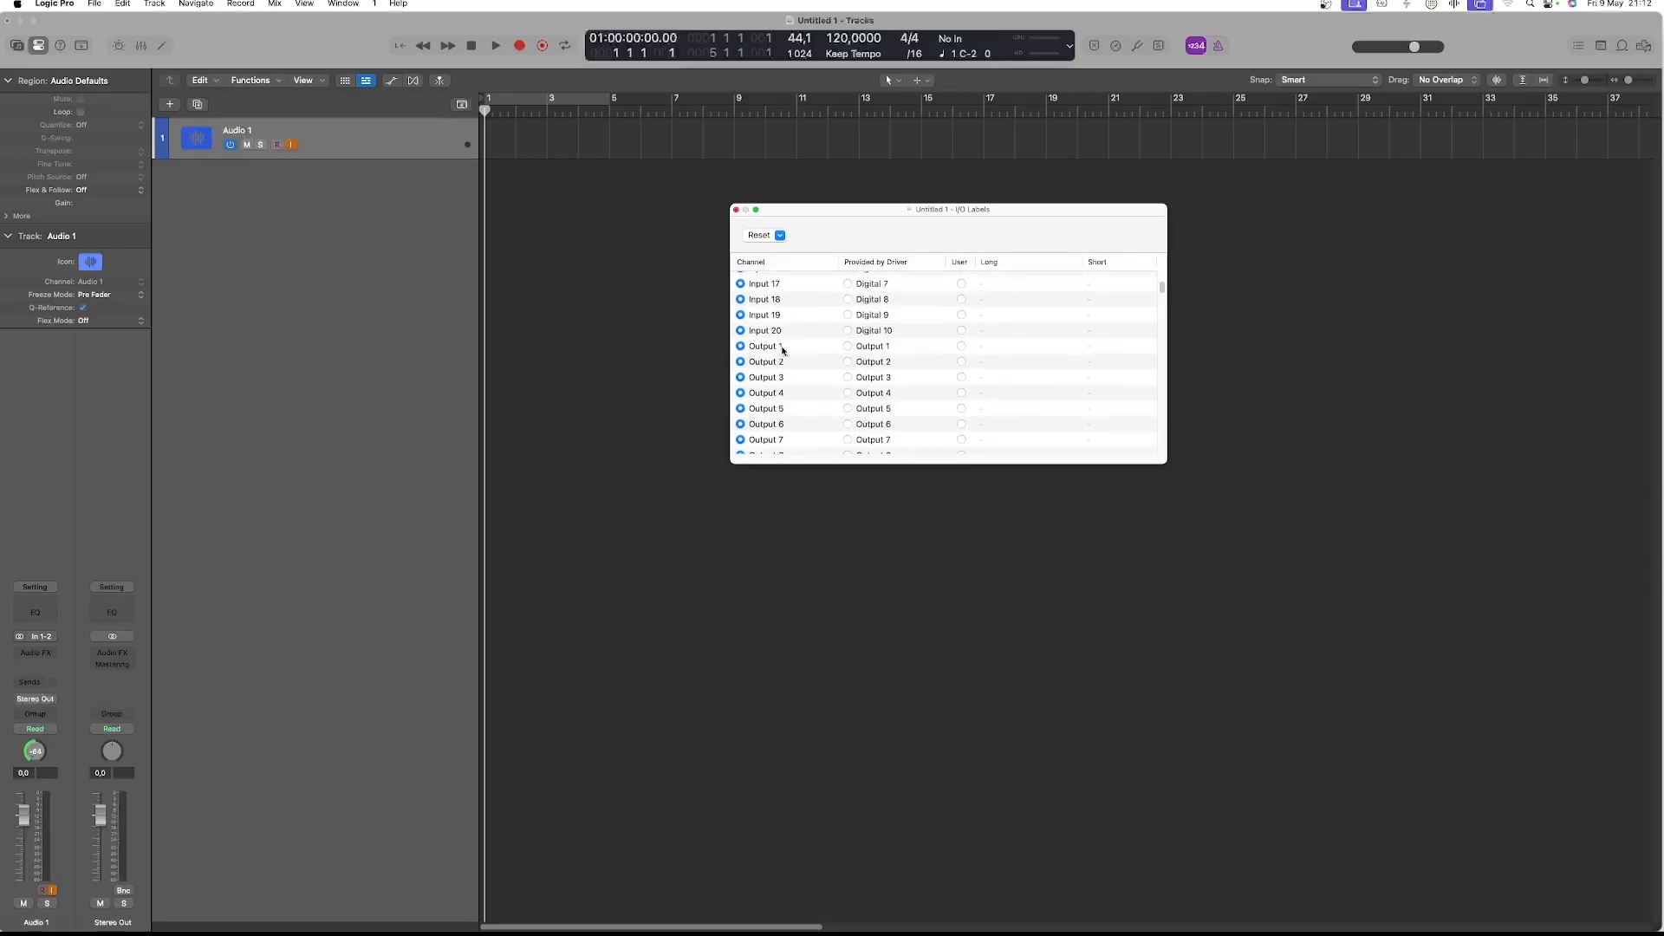
pyautogui.scroll(-8, 815, 374)
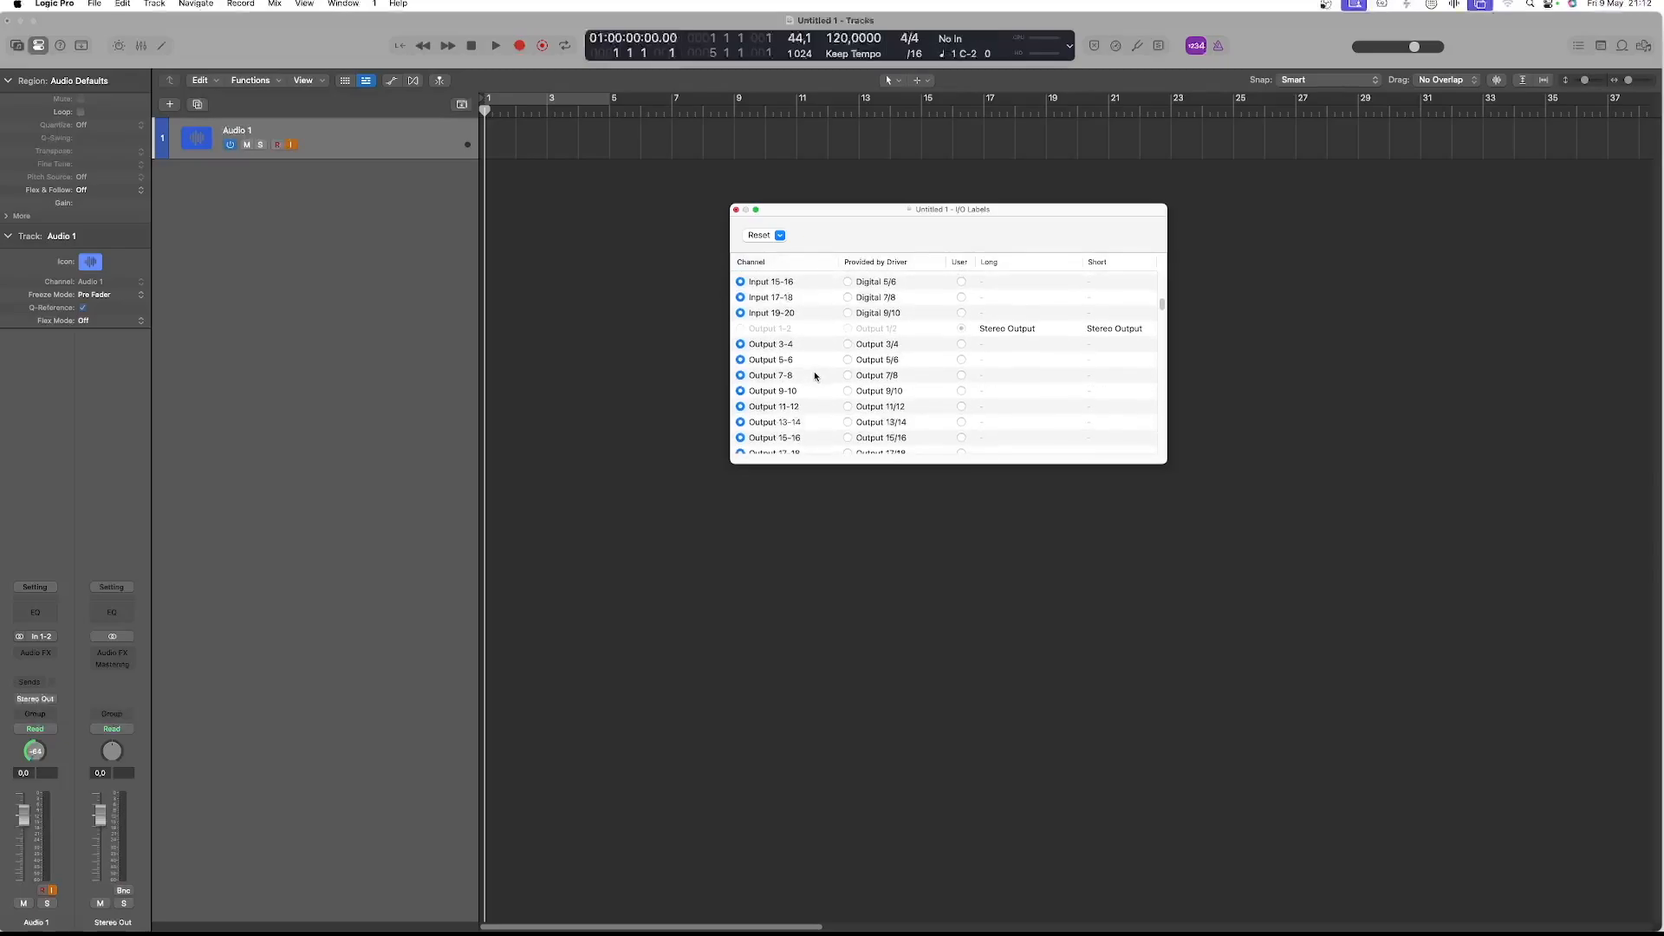
pyautogui.scroll(5, 791, 397)
pyautogui.scroll(3, 797, 384)
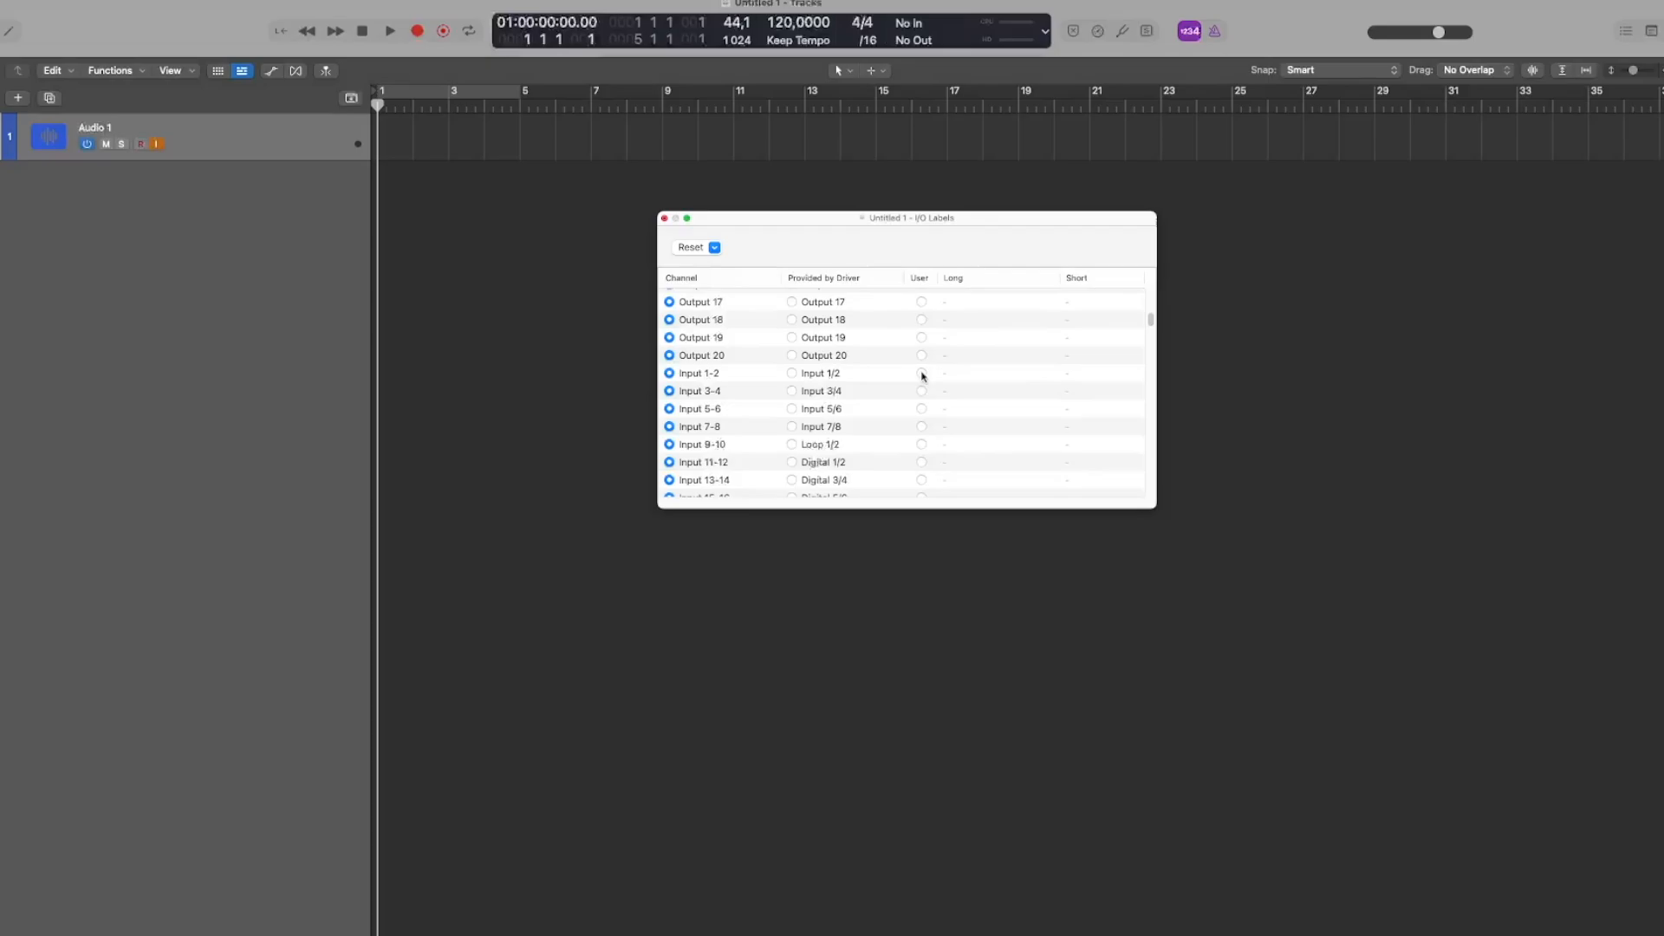
# Give stereo Input 1-2 a user label with the long name "AT2020 Mic" and the short name "At2020".
pyautogui.click(904, 388)
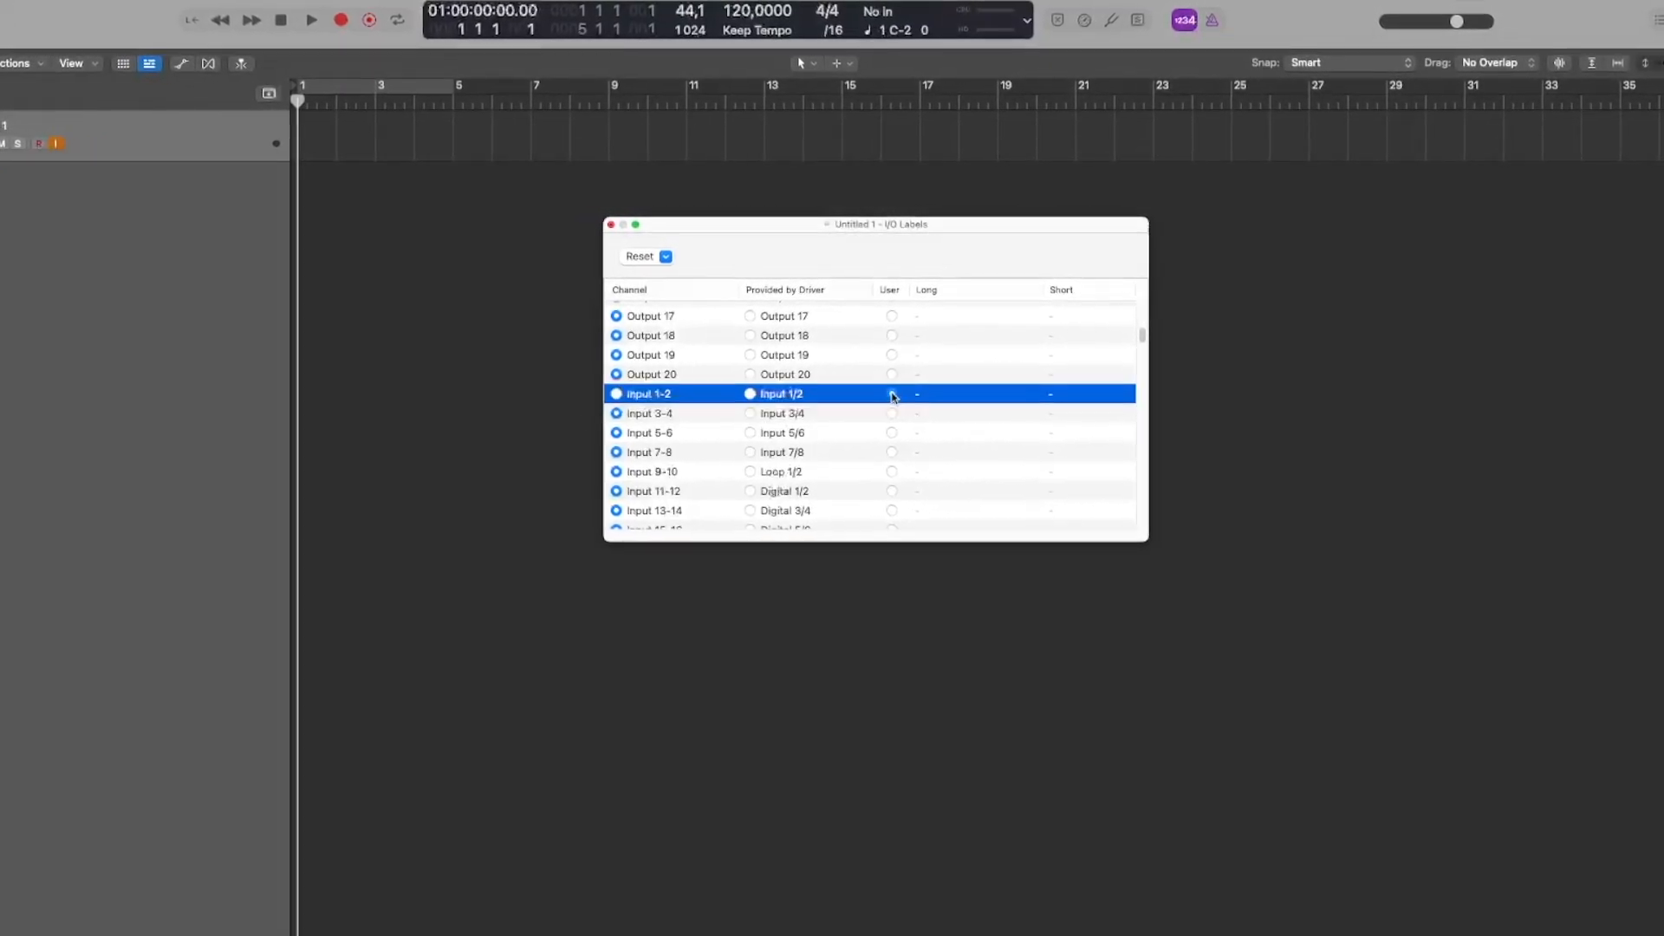
pyautogui.doubleClick(953, 399)
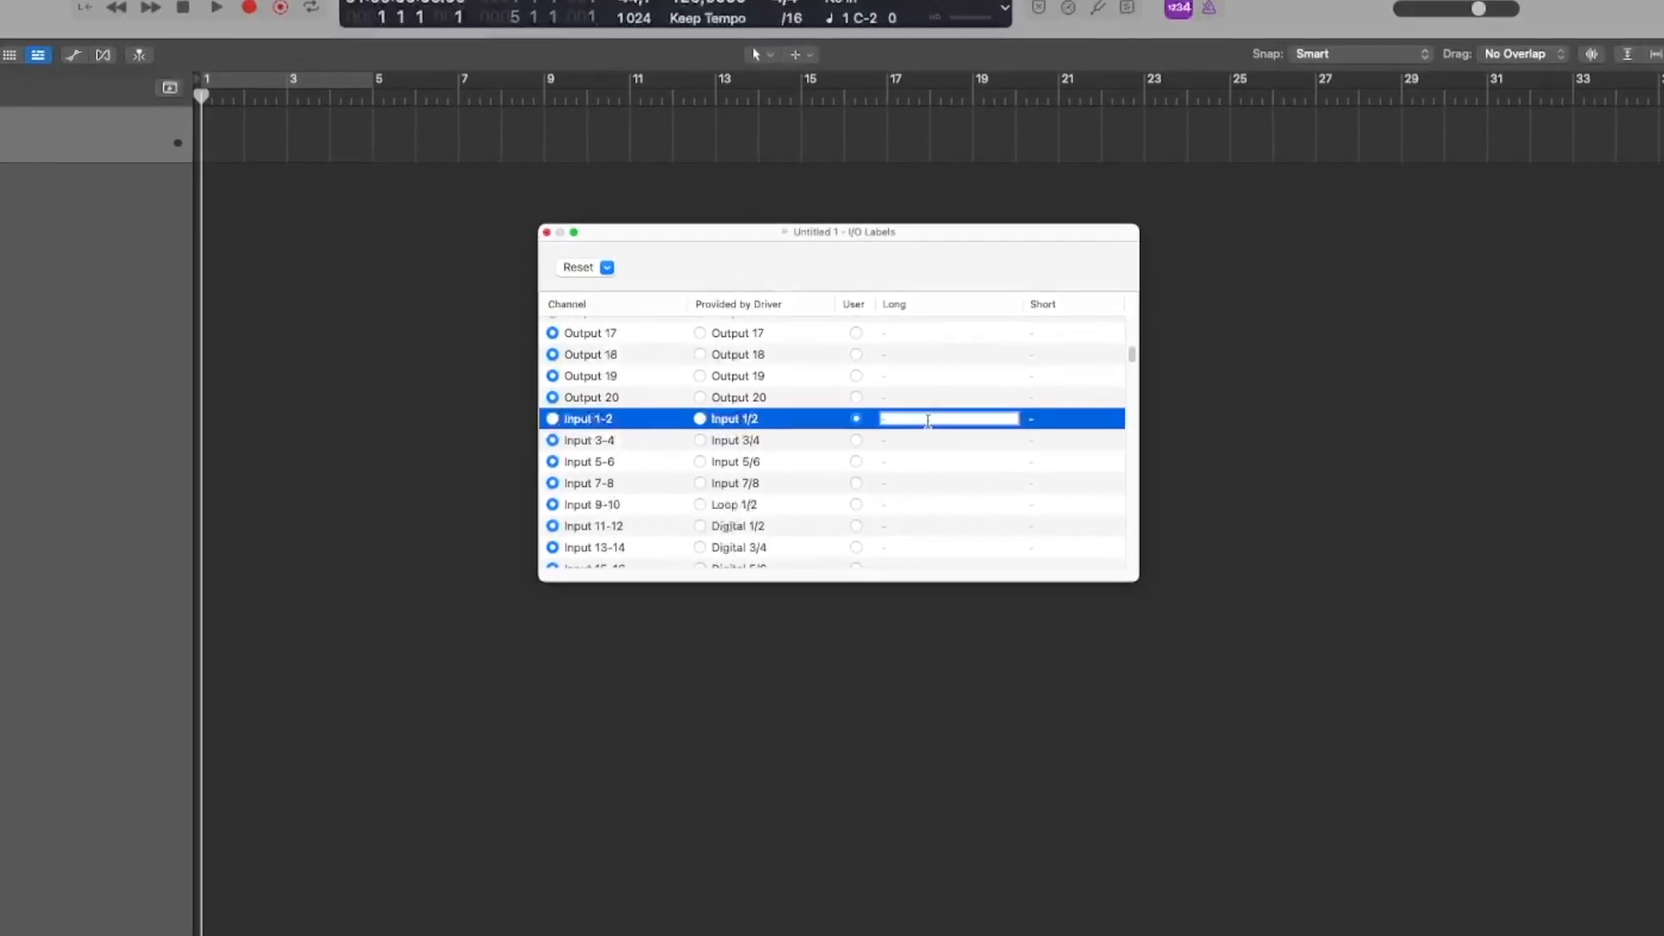
pyautogui.write('AT')
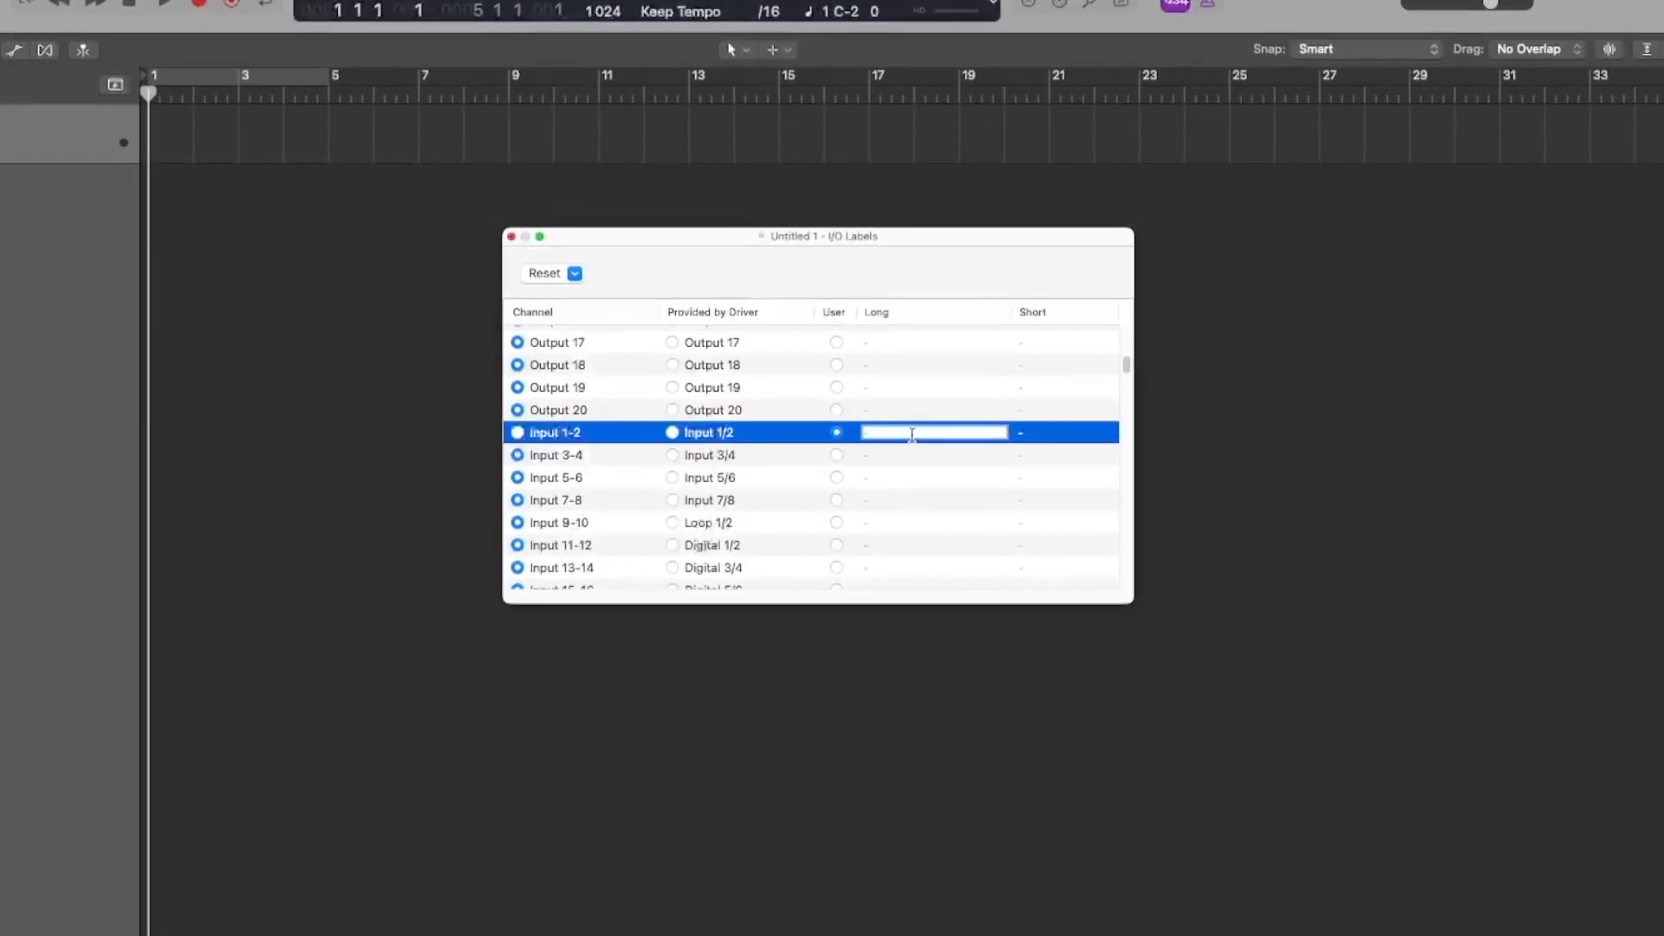
pyautogui.write('2020')
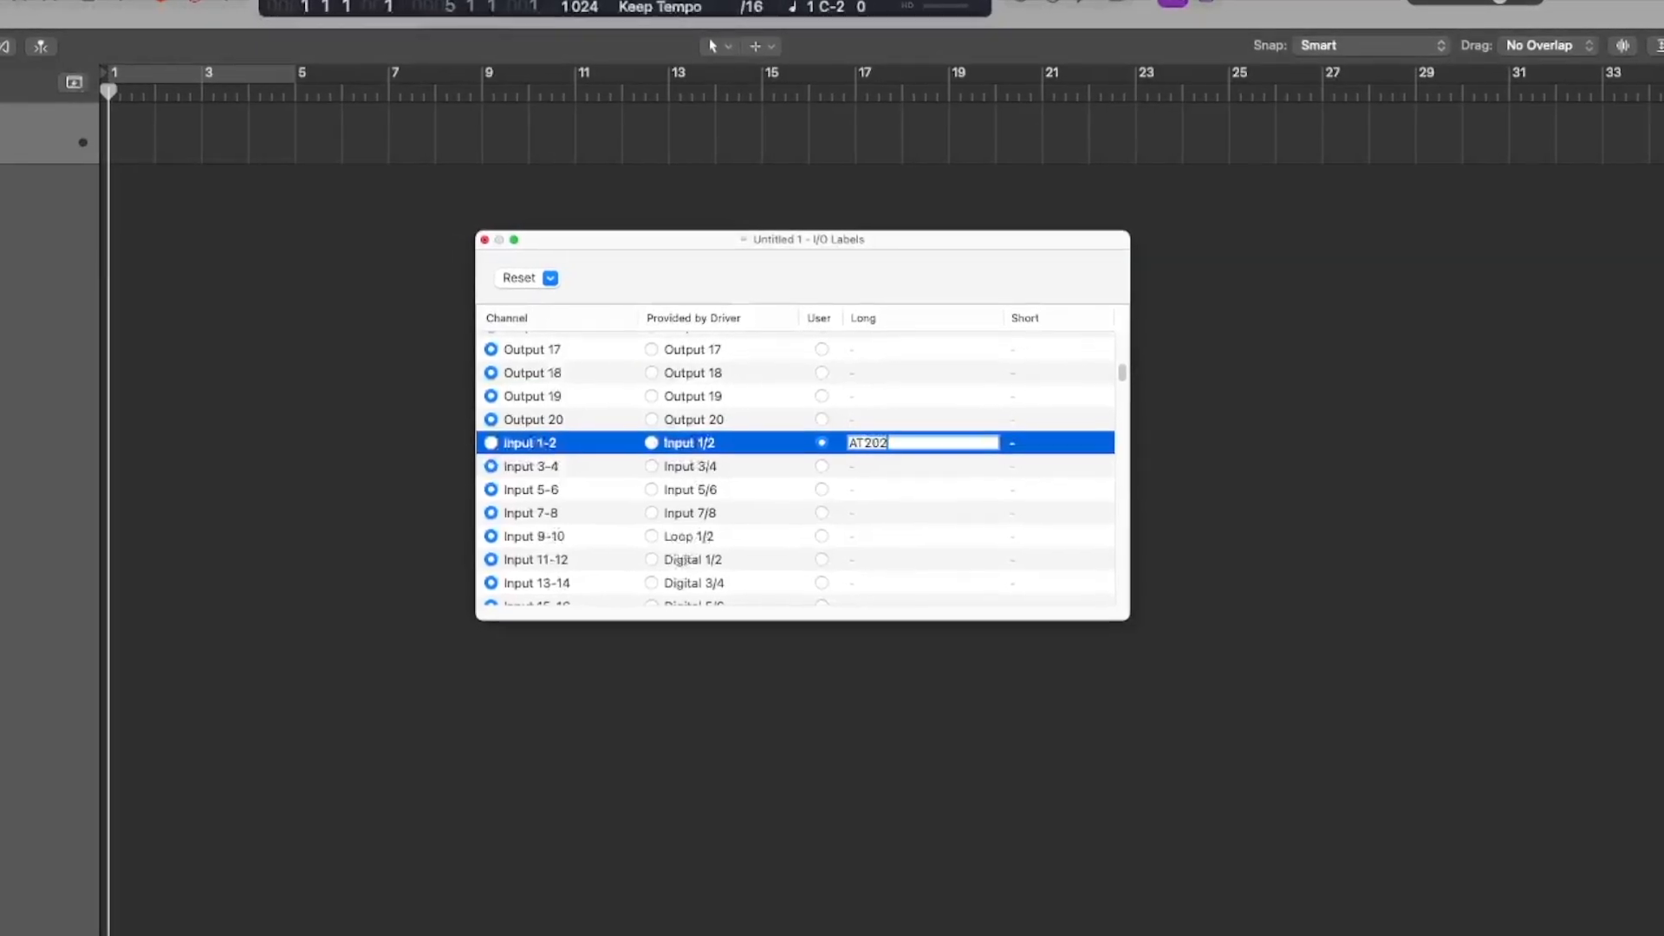
pyautogui.write(' Mic')
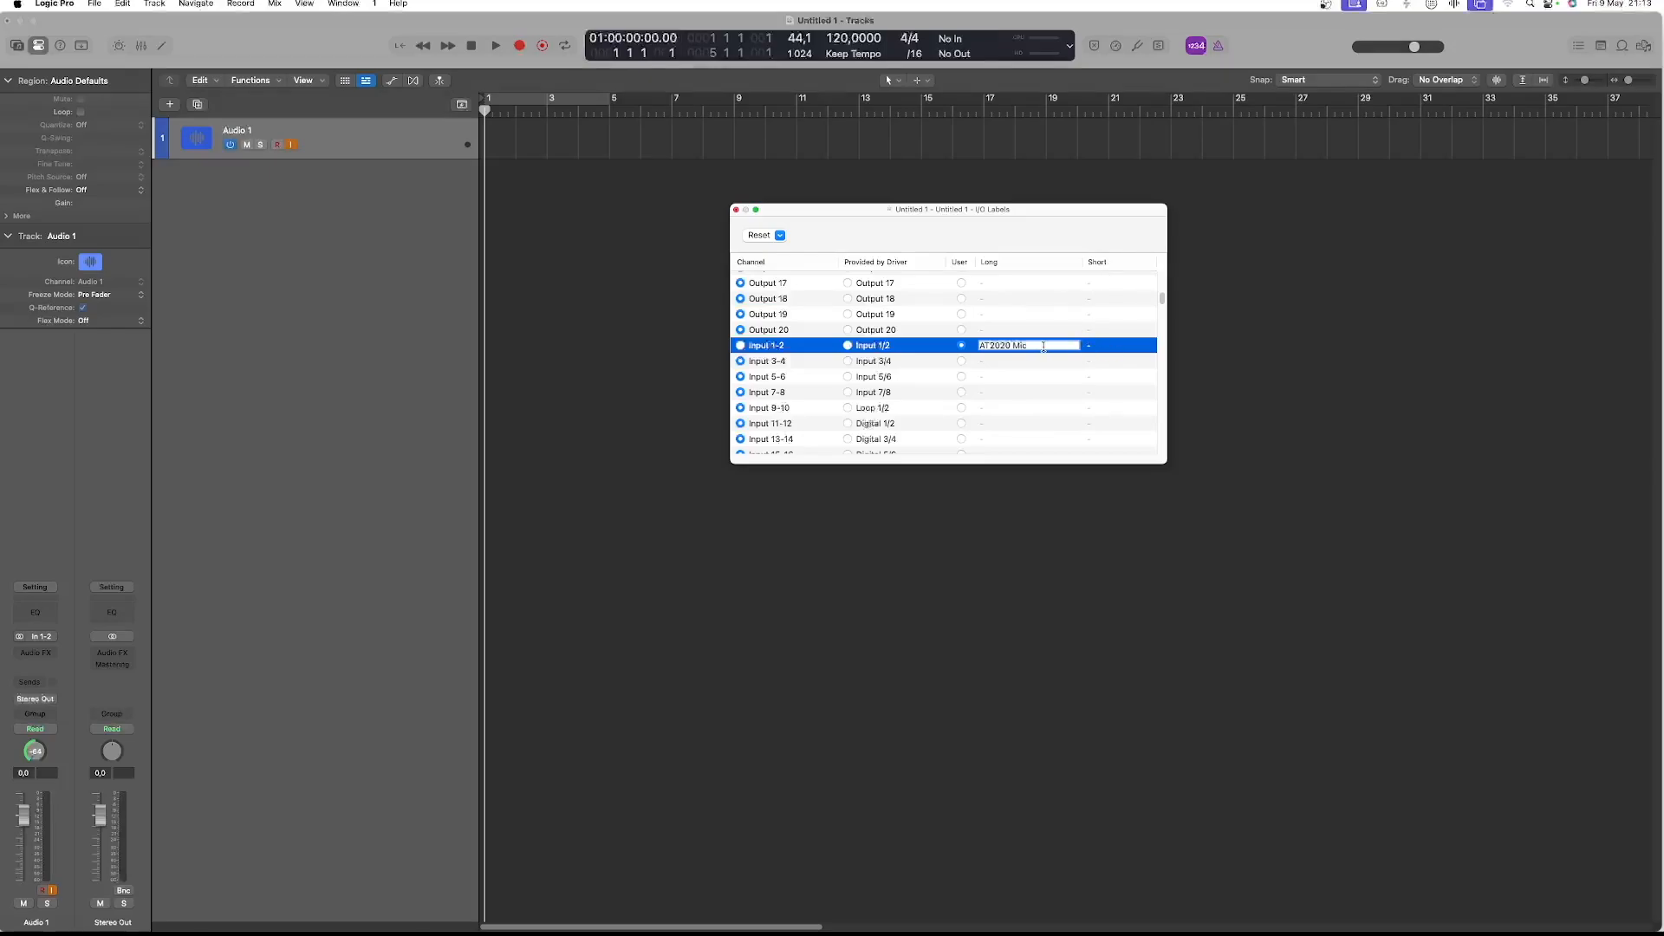
pyautogui.doubleClick(1119, 346)
pyautogui.write('At2020')
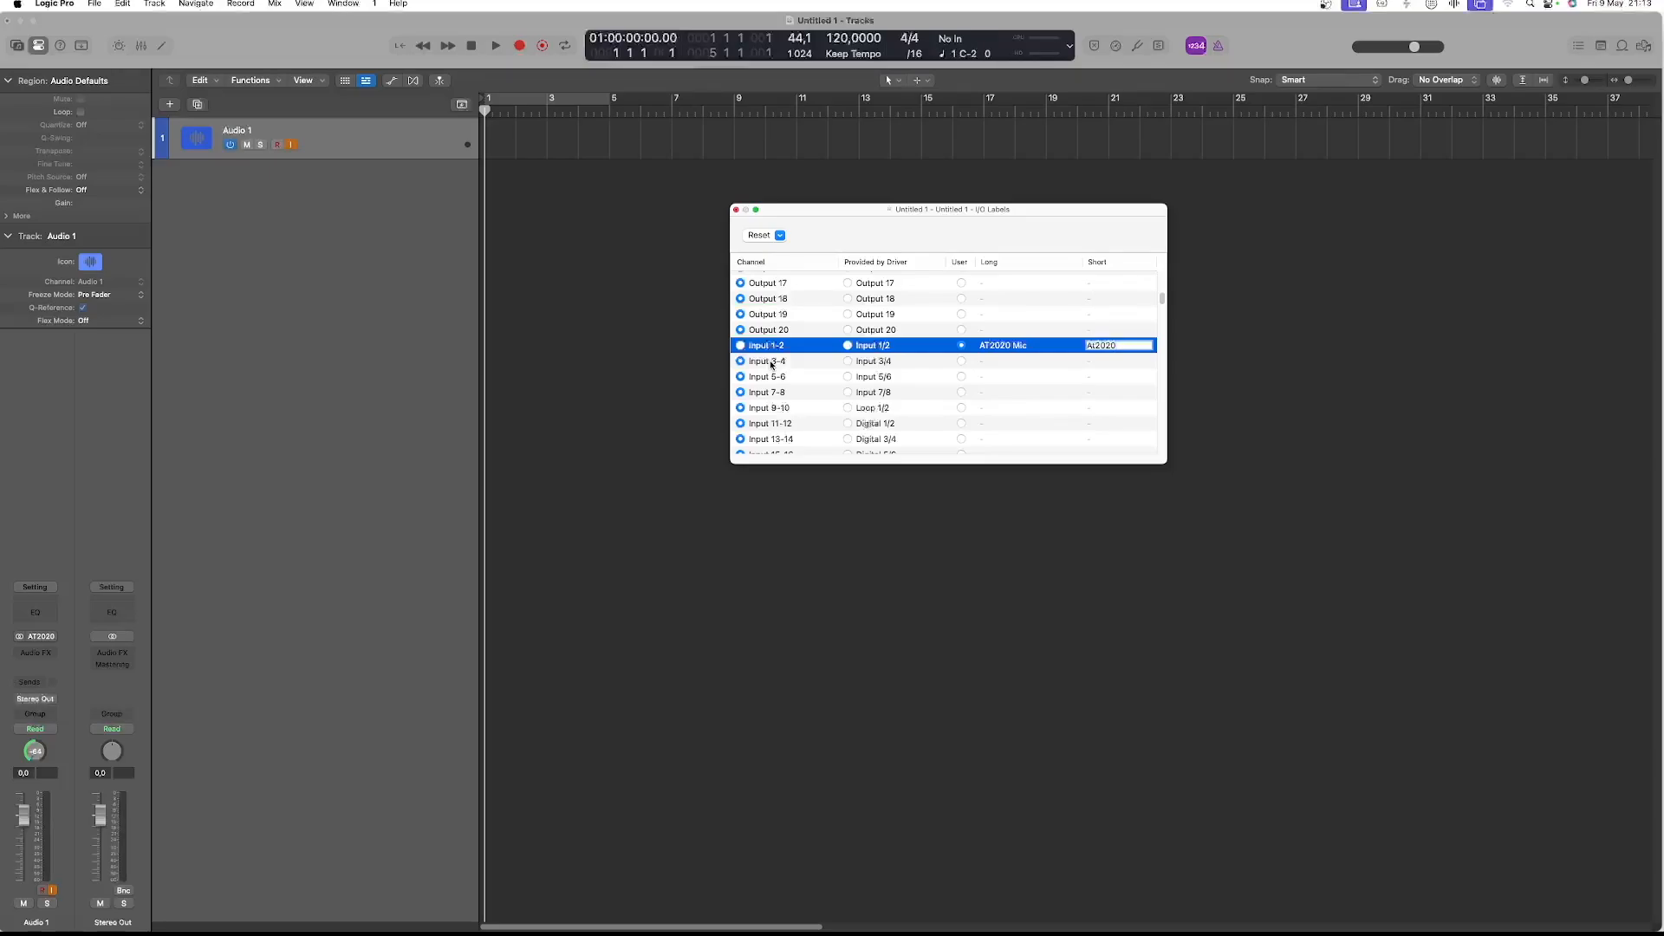
# Give stereo Input 3-4 a user label with the long name "Yamaha Mox 8" and the short name "Mox 8".
pyautogui.click(772, 363)
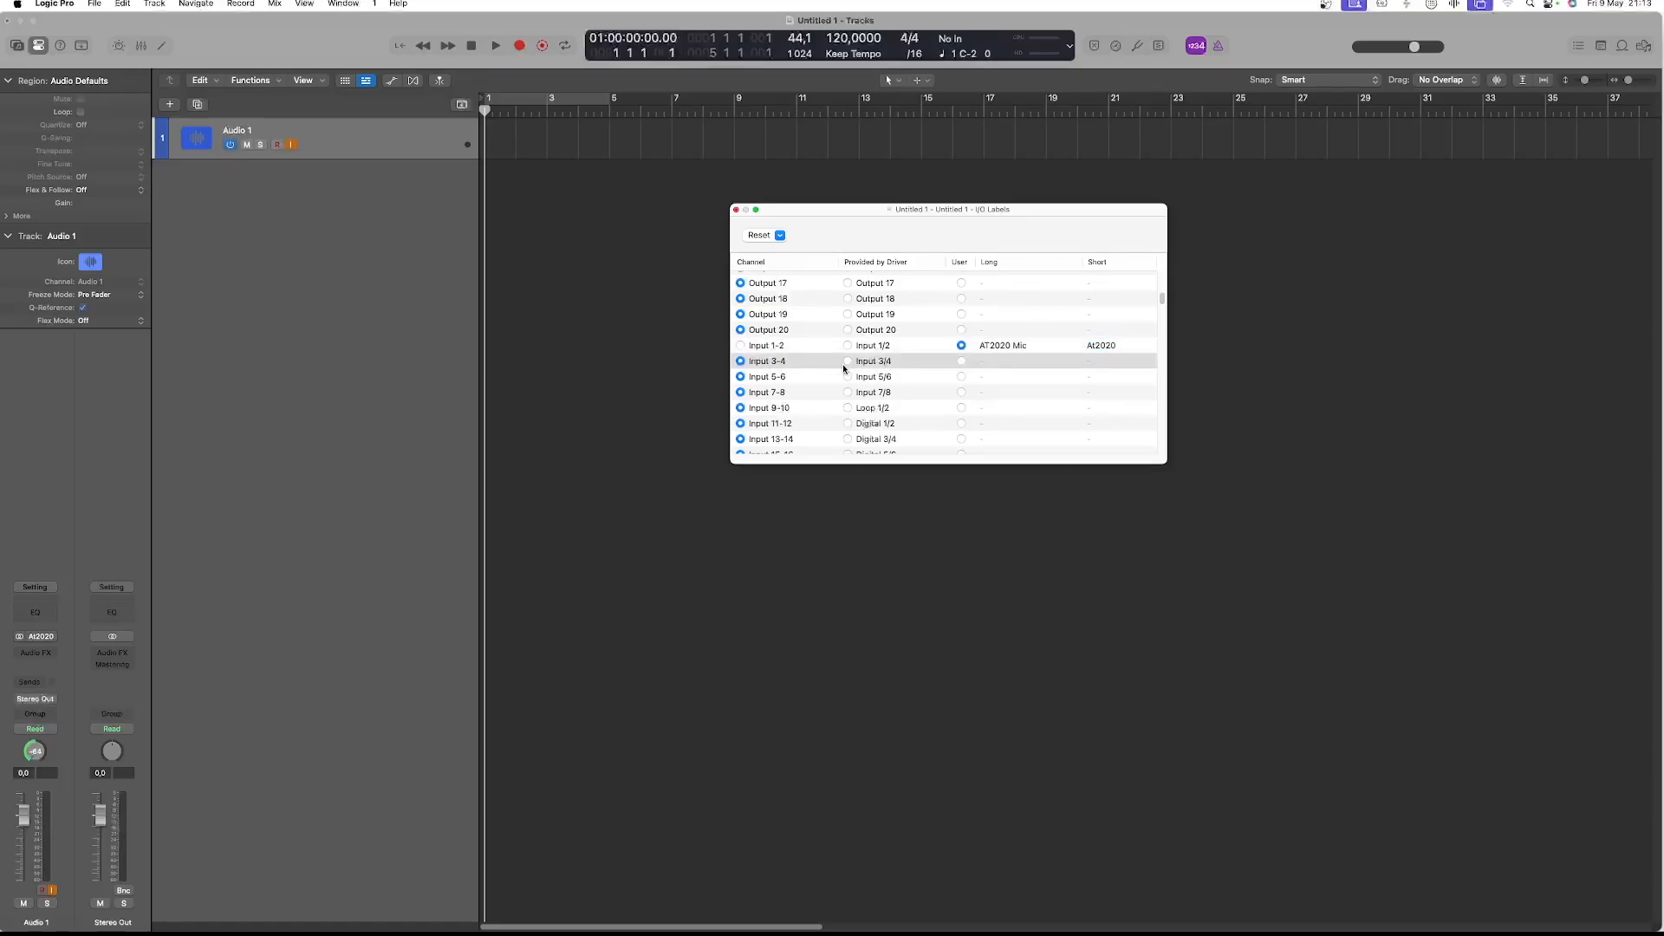
pyautogui.click(961, 362)
pyautogui.doubleClick(1008, 363)
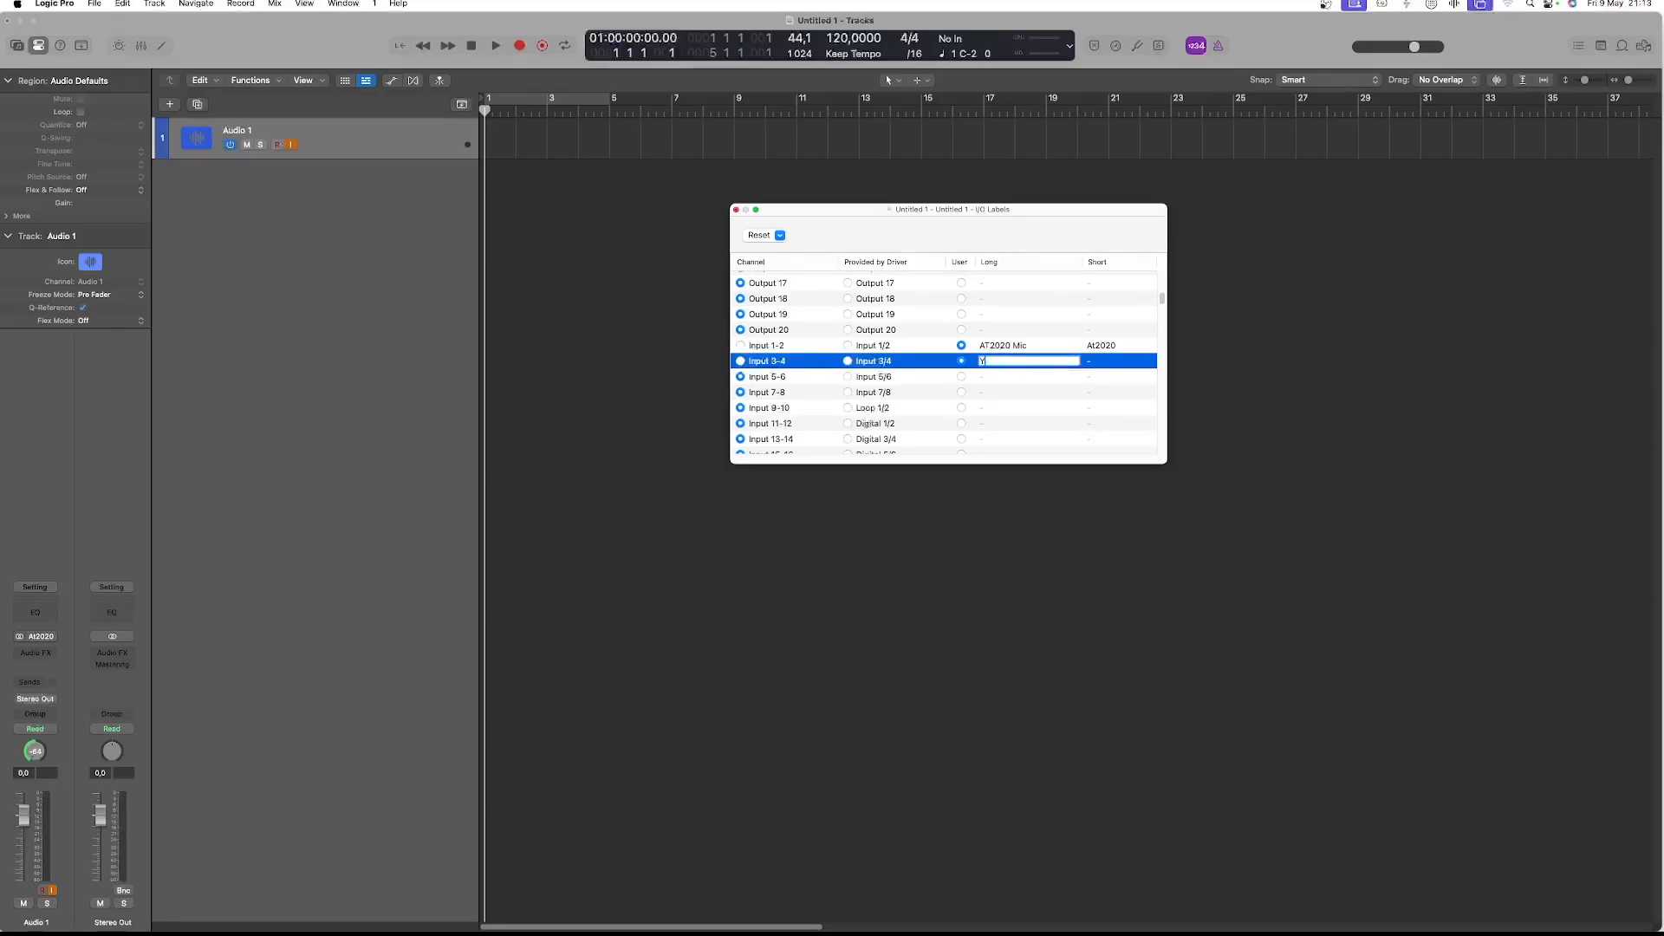
pyautogui.write('Yamaha Mox')
pyautogui.write('8')
pyautogui.press('Return')
pyautogui.doubleClick(1106, 363)
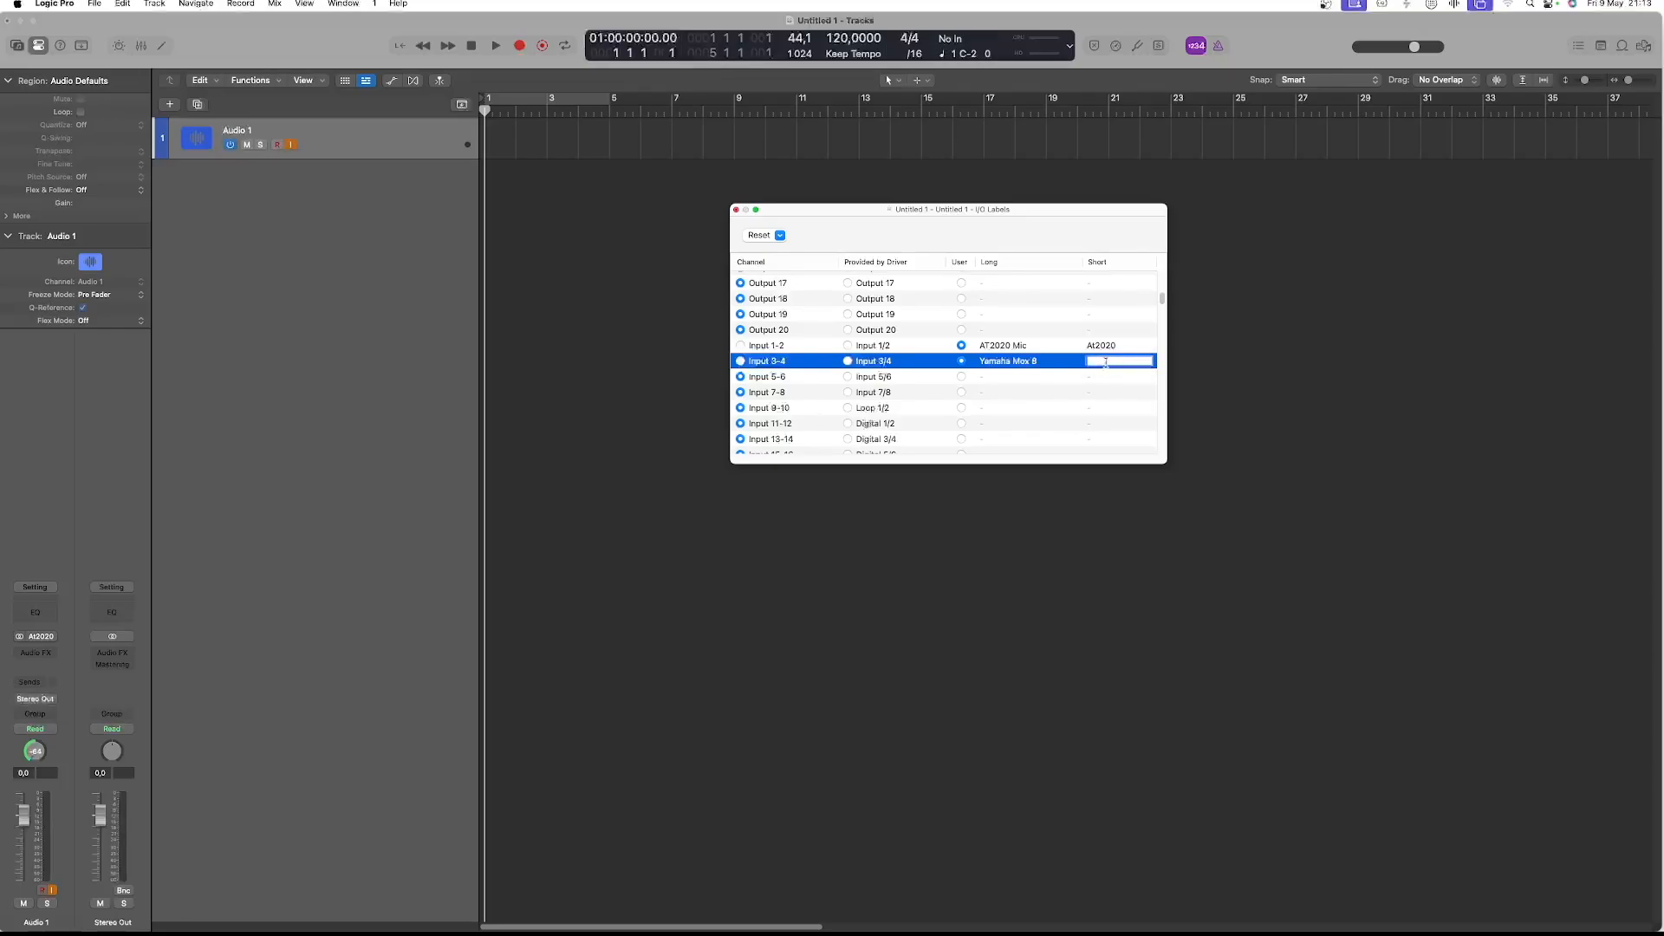
pyautogui.write('Mox 8')
pyautogui.press('Return')
# Review the stereo output and bus entries in the I/O label list, and close the window.
pyautogui.scroll(-5, 931, 382)
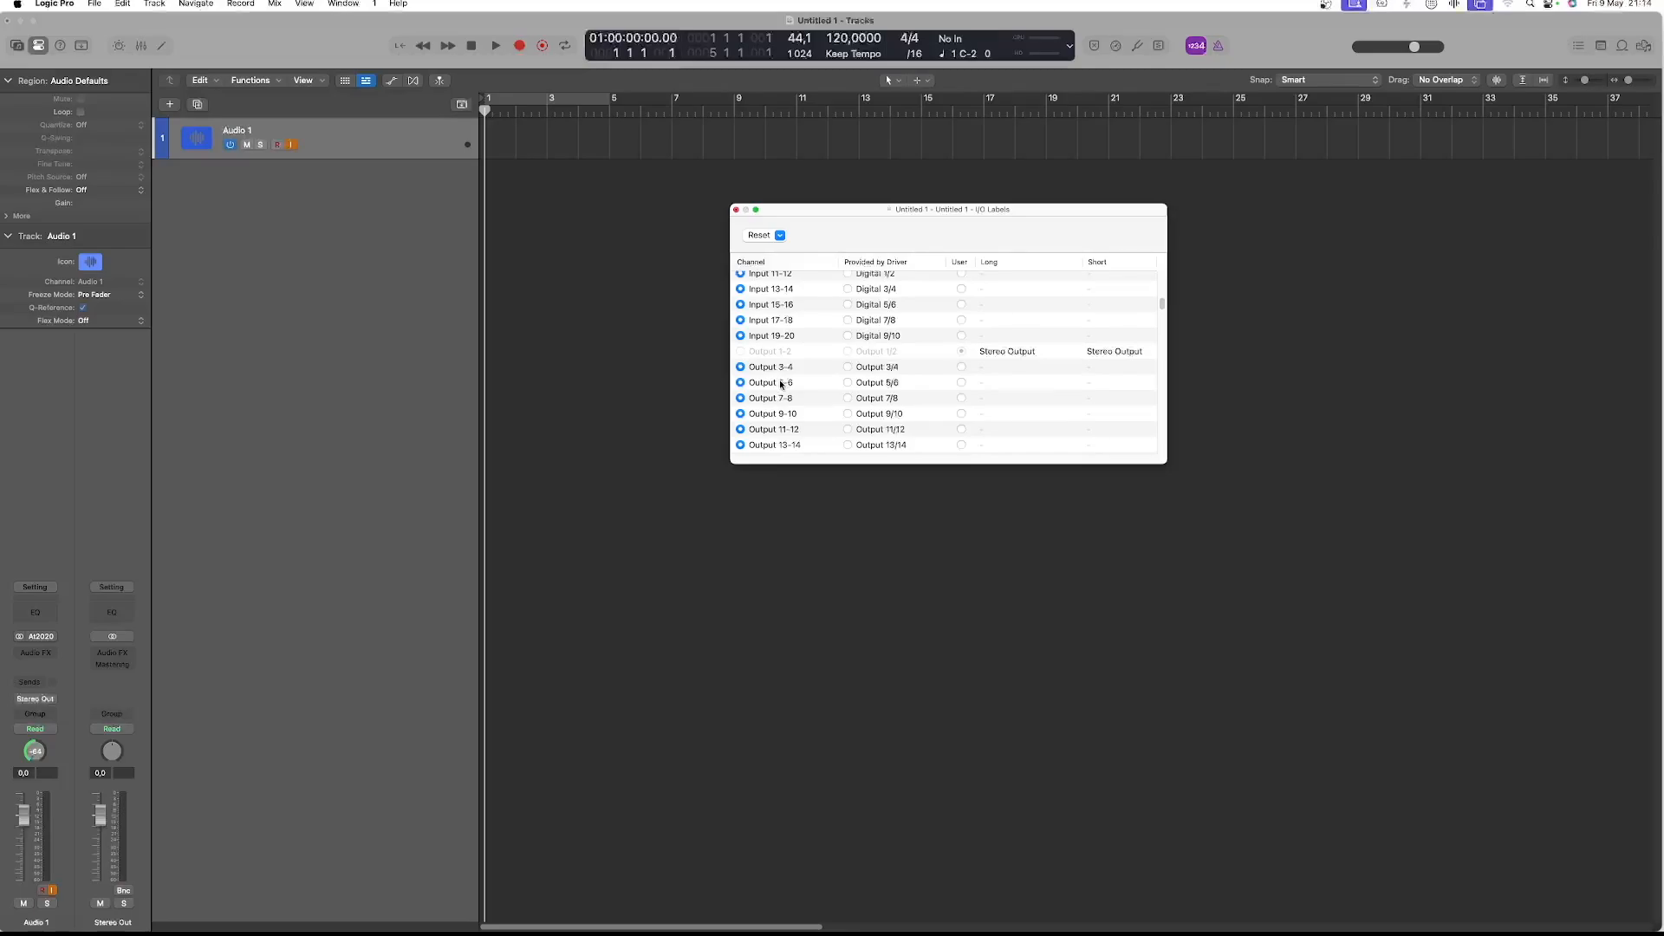
pyautogui.scroll(-5, 771, 383)
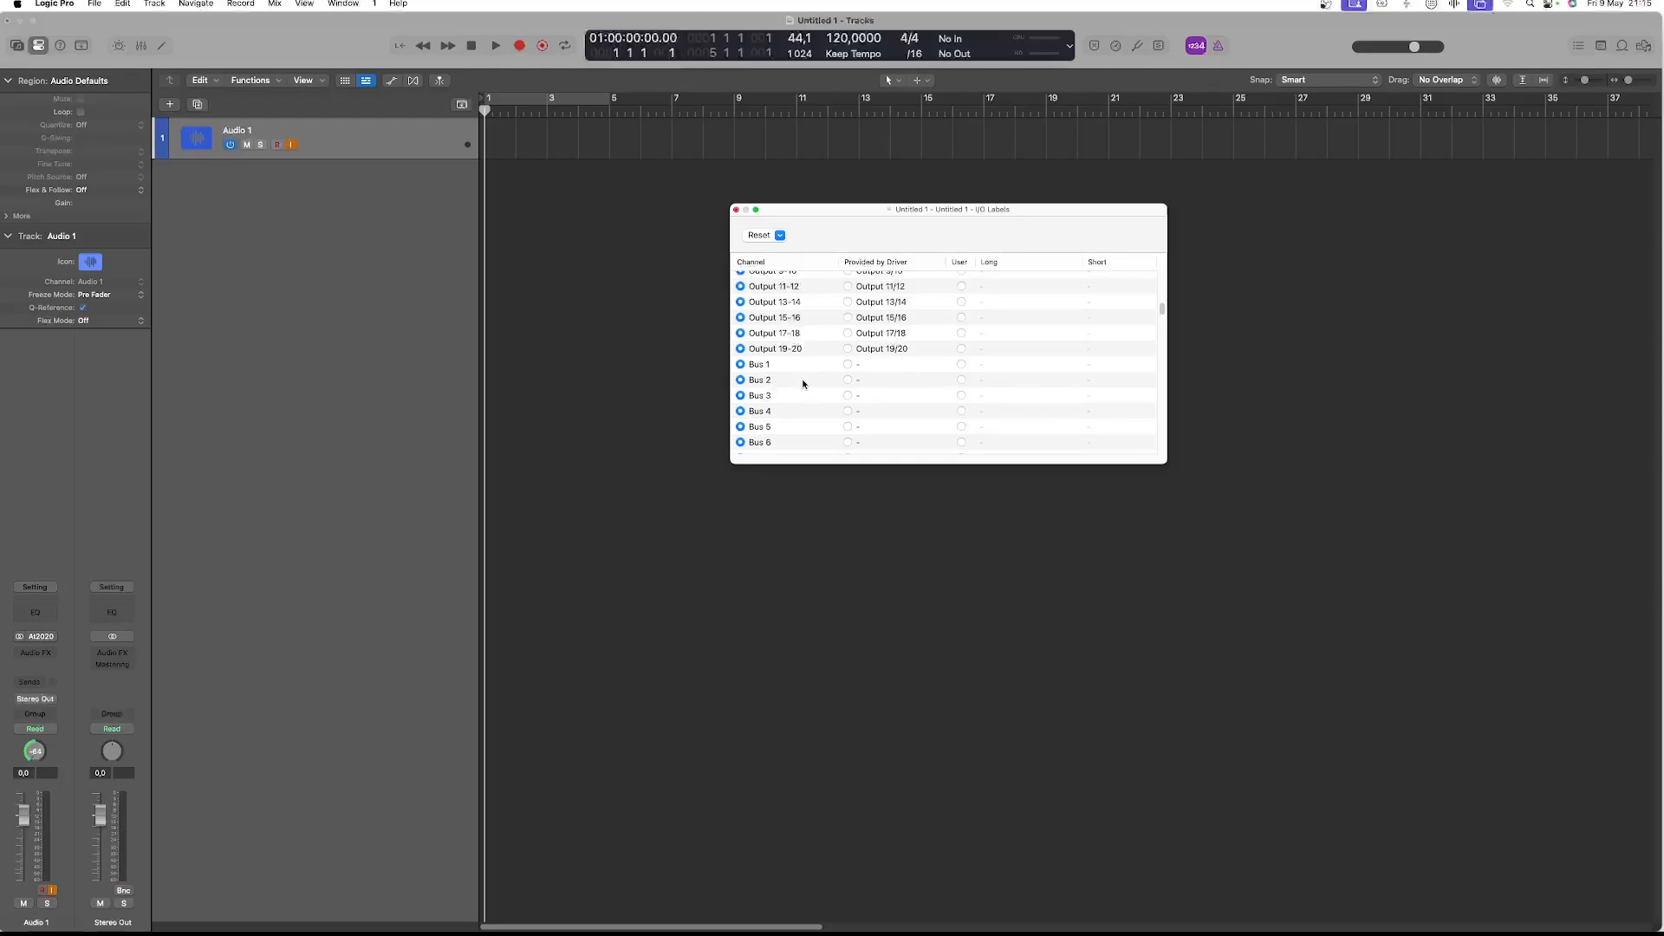
pyautogui.scroll(5, 1031, 382)
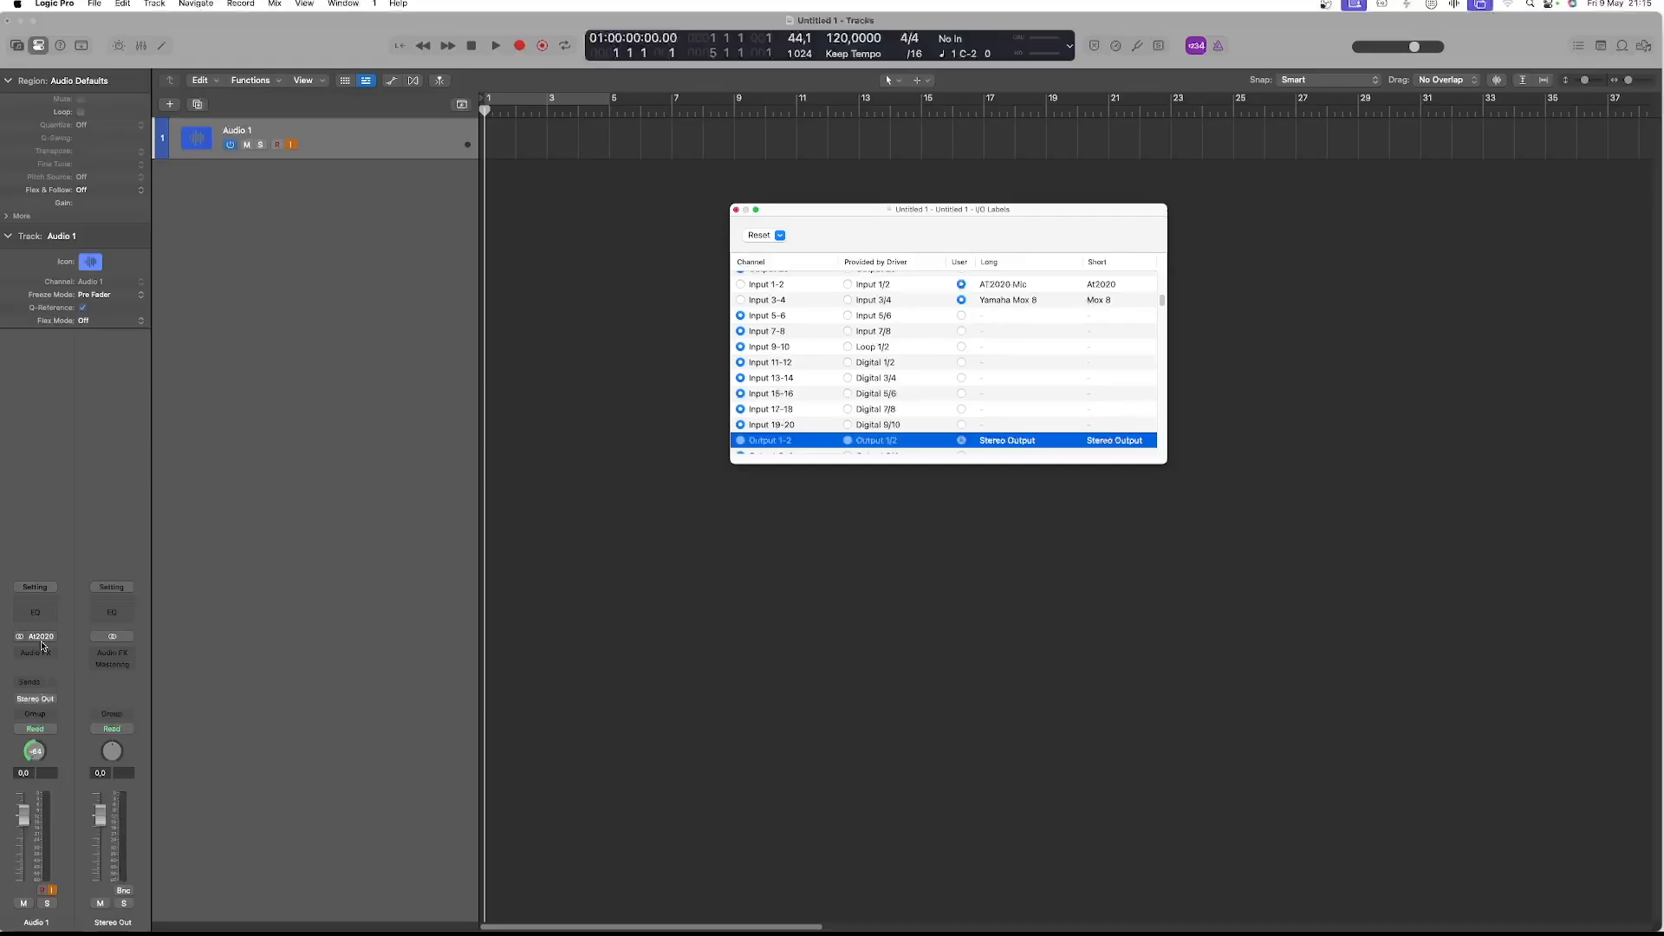
pyautogui.click(736, 209)
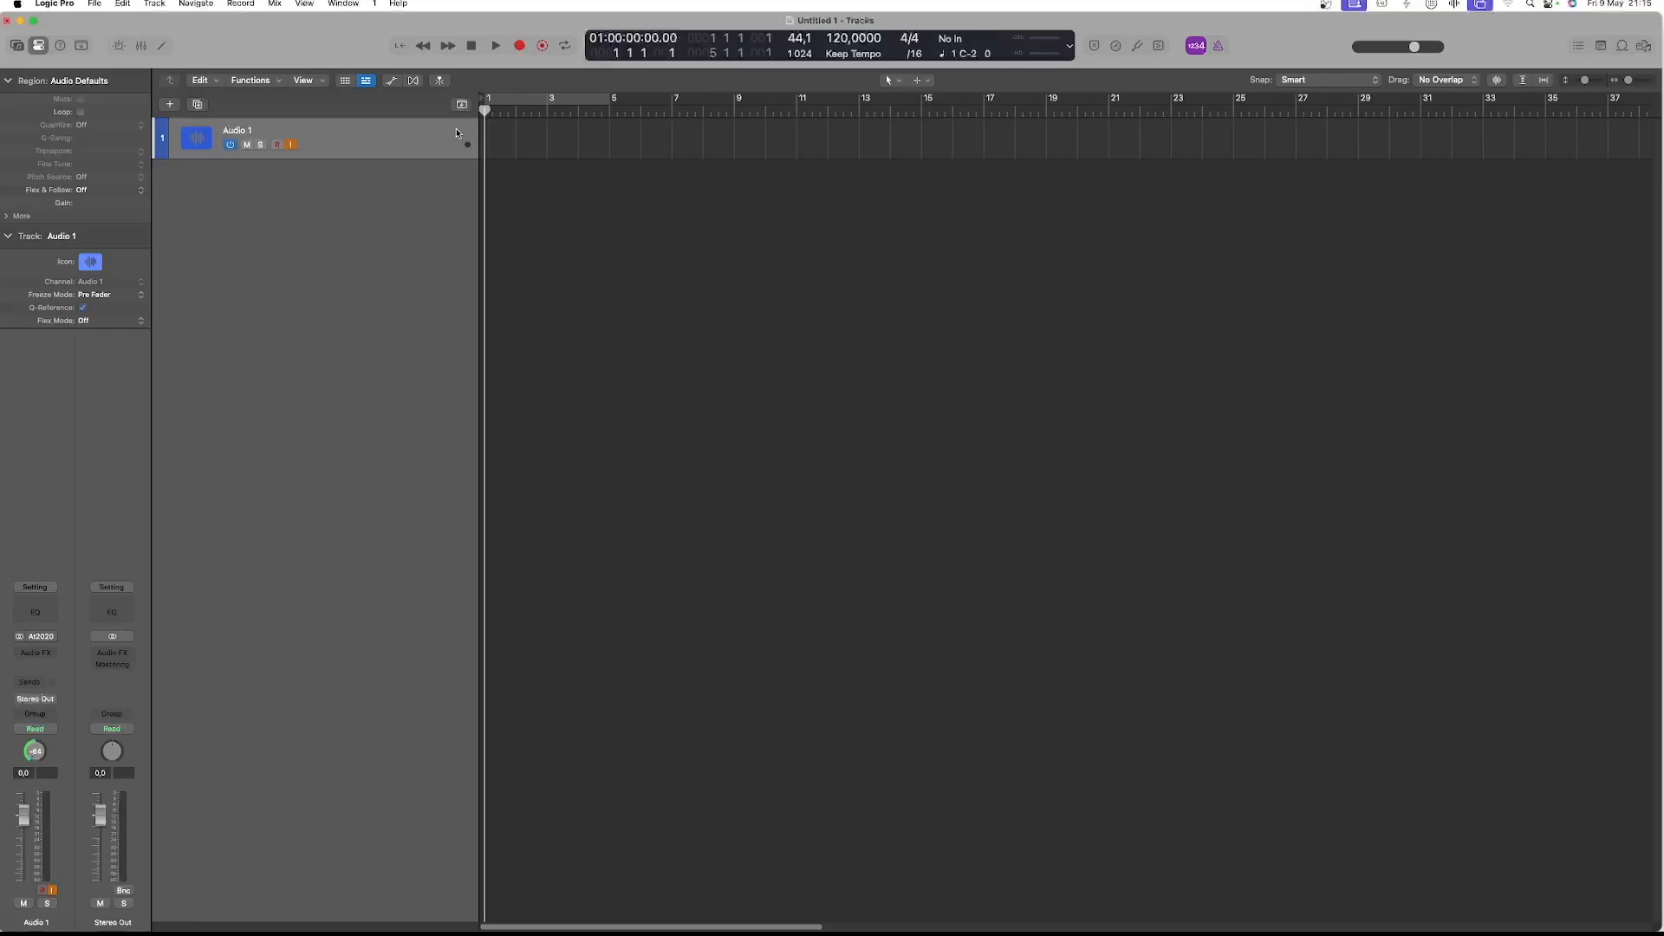
# Add a second audio track with Mox 8 as its input, and select the first audio track.
pyautogui.press('alt+super+n')
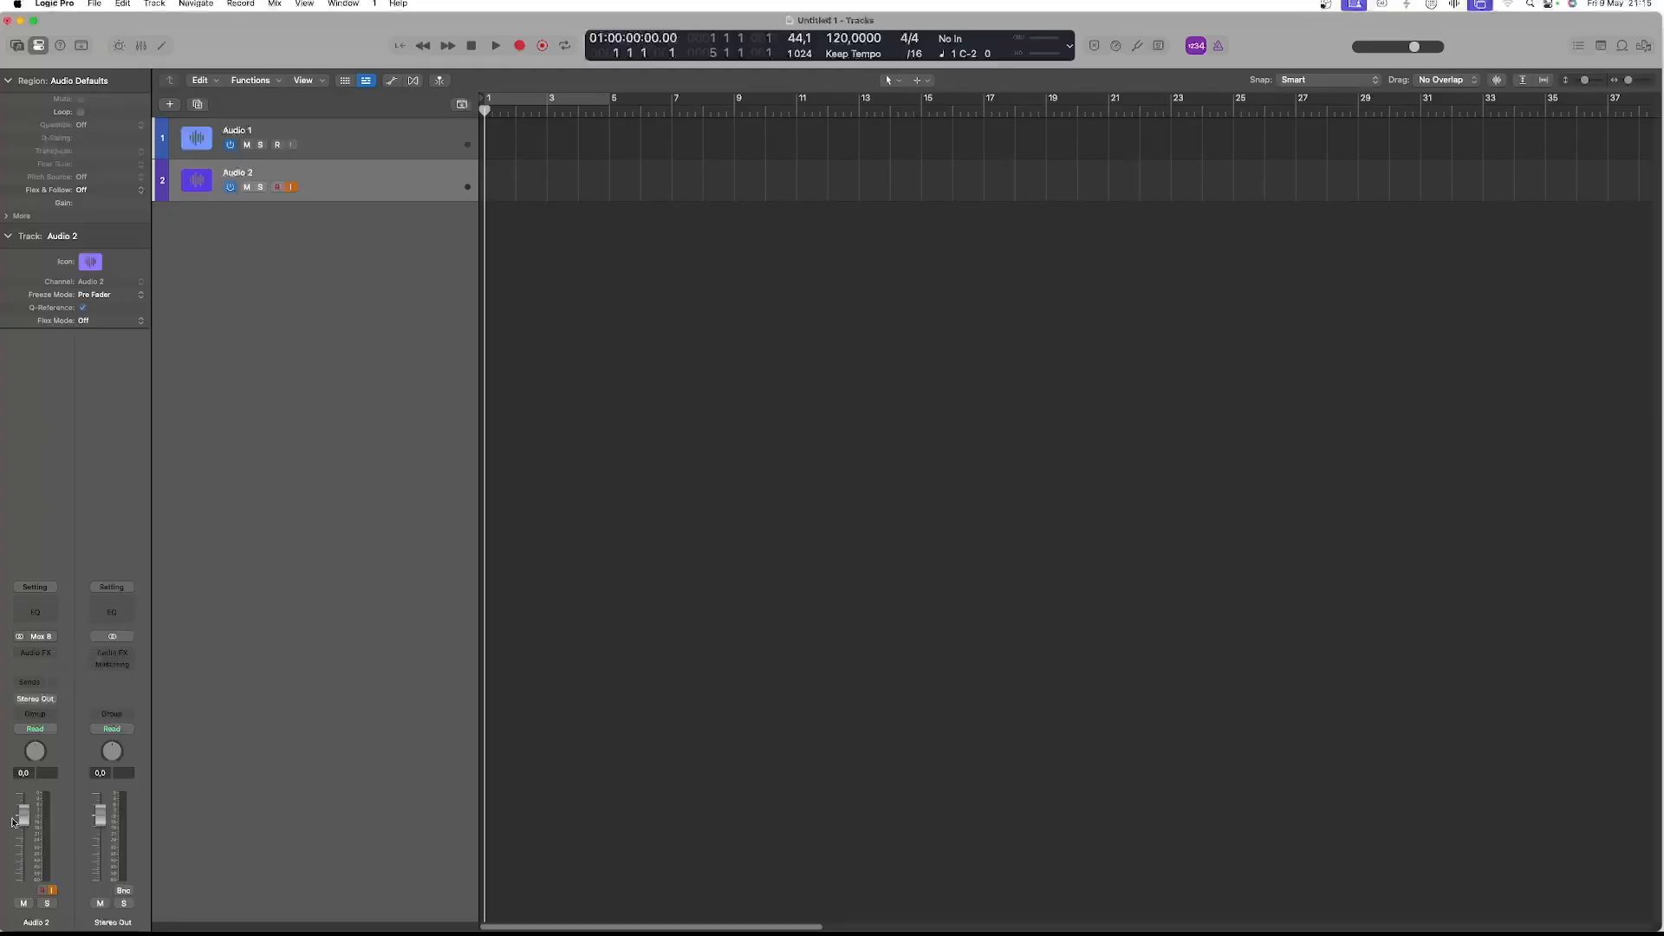
pyautogui.click(368, 141)
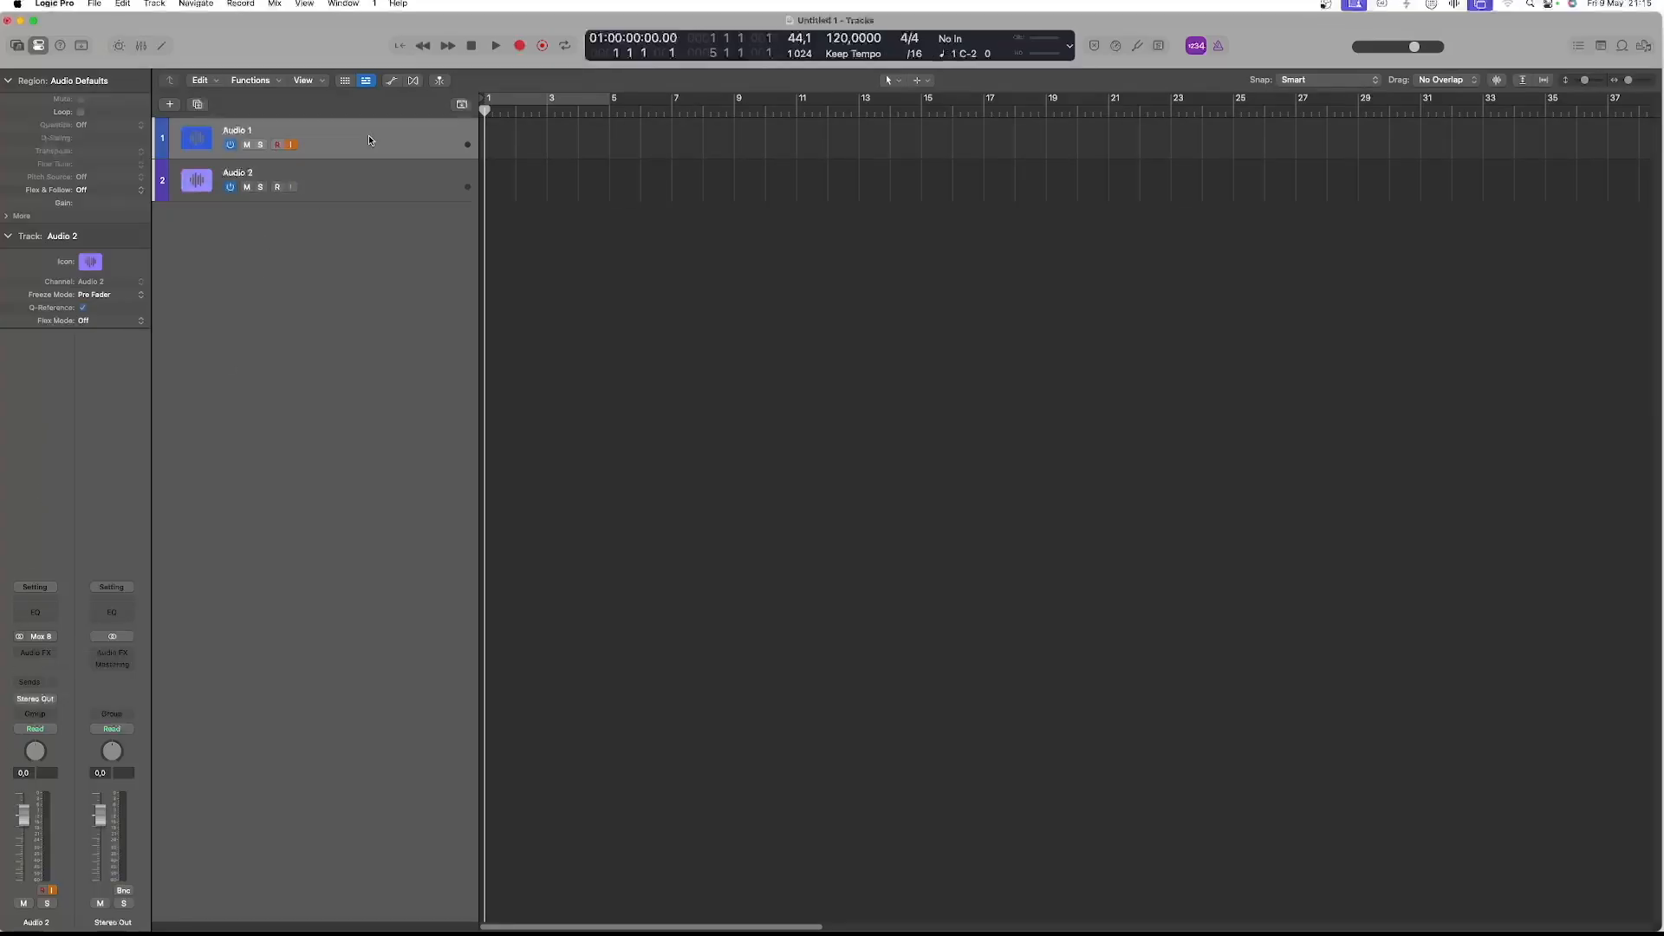